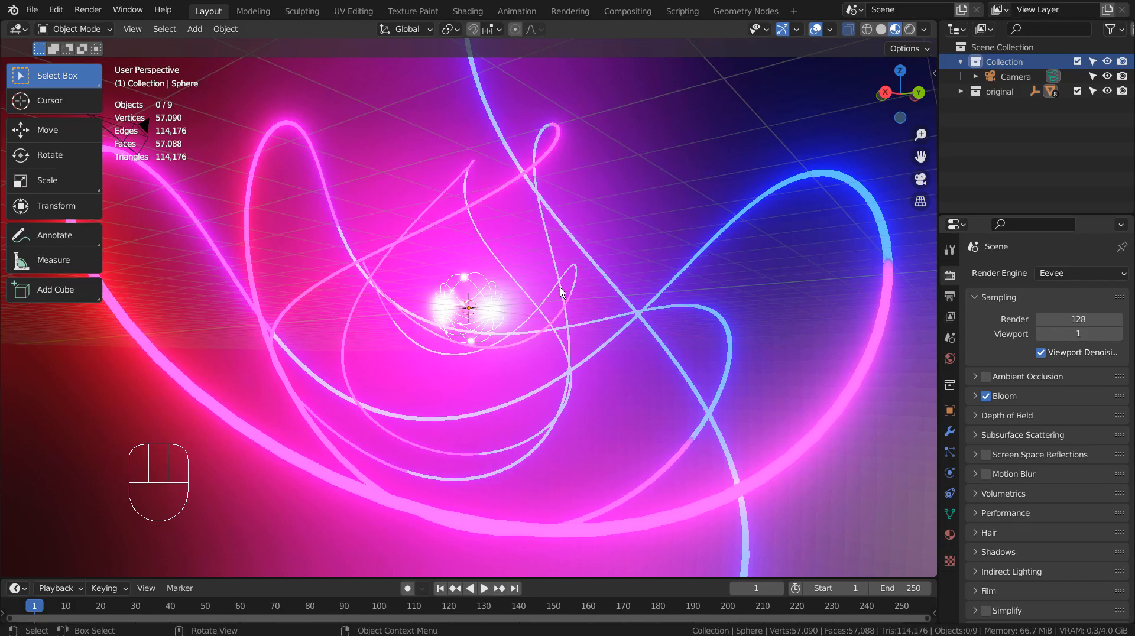
- Exclude the original collection from the view layer and add a torus mesh at the world origin
middle_drag(666, 300, 617, 346)
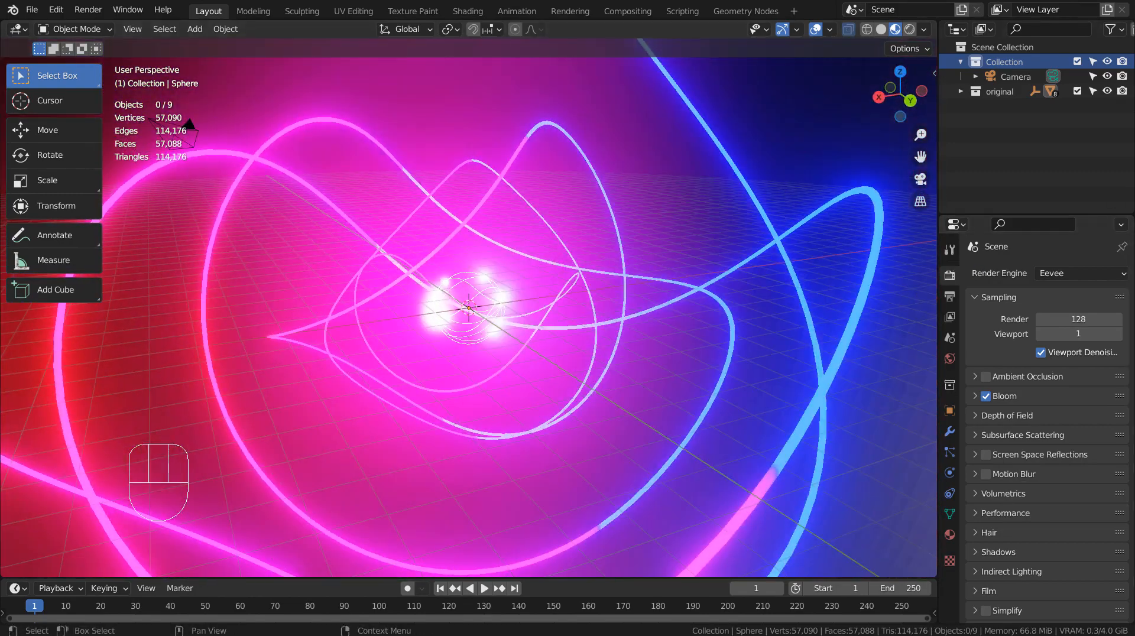
click(1077, 91)
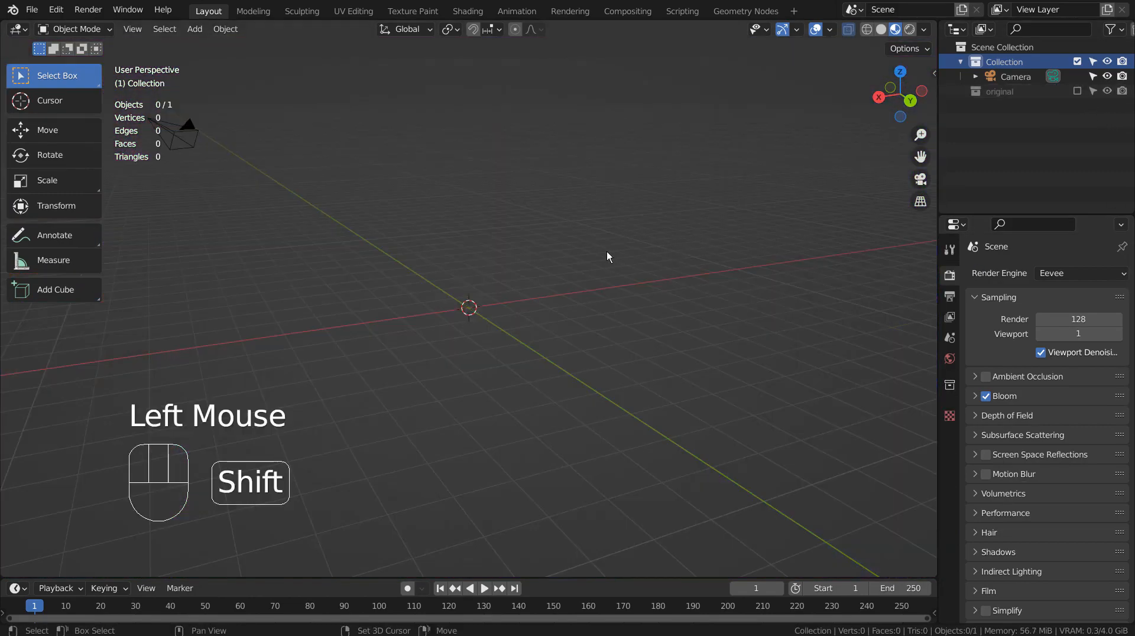
key(shift+a)
mouse_move(608, 254)
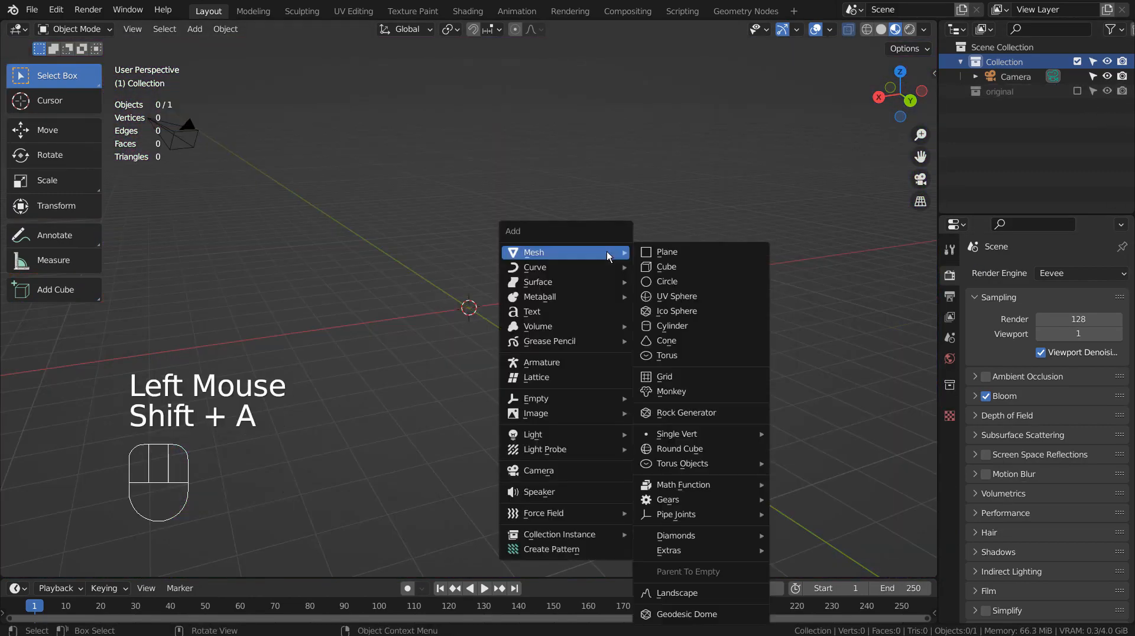
click(731, 356)
- Thin the new torus to a minor radius of 0.004 m
scroll(651, 349, up, 5)
middle_drag(507, 324, 367, 421)
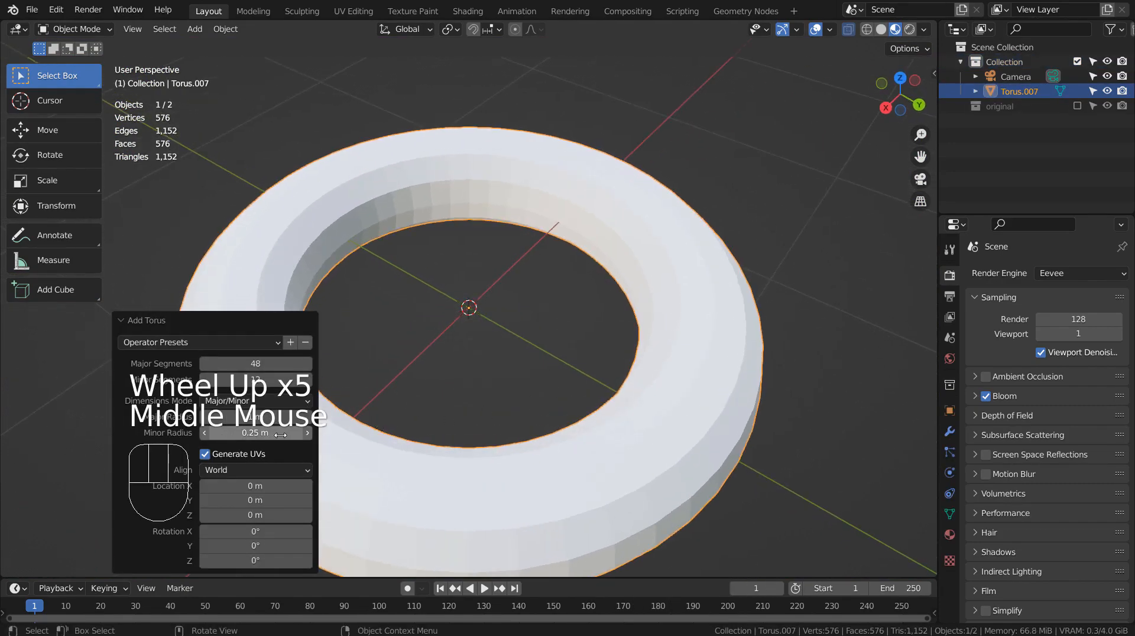
drag(280, 434, 403, 432)
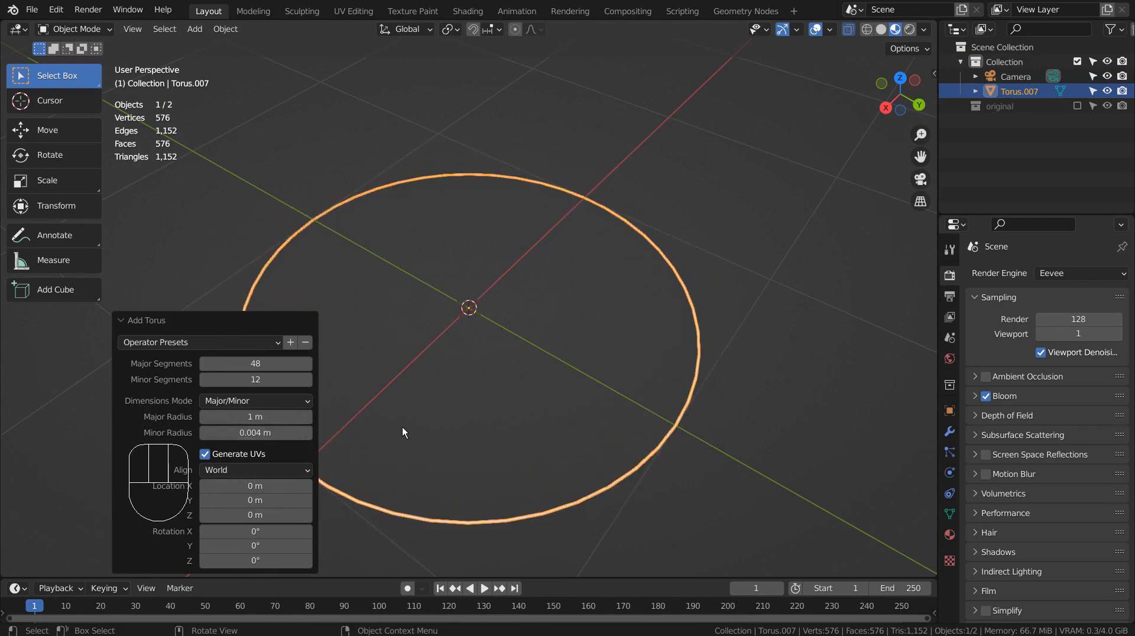
- Add a Plain Axes empty at the centre of the thin torus
middle_drag(686, 426, 655, 411)
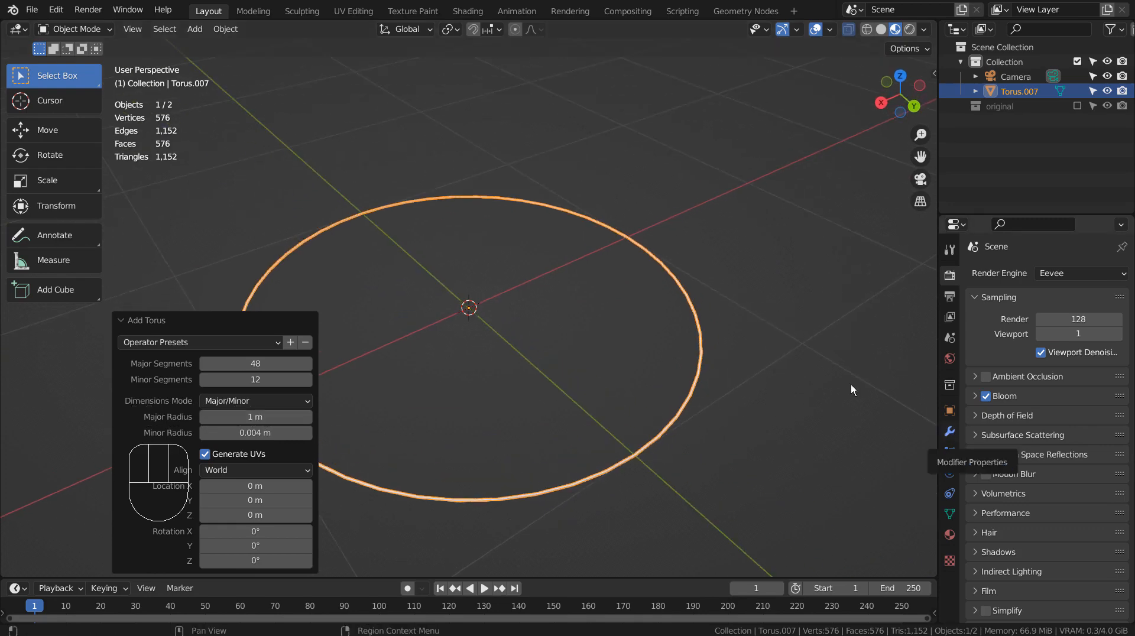
key(shift+a)
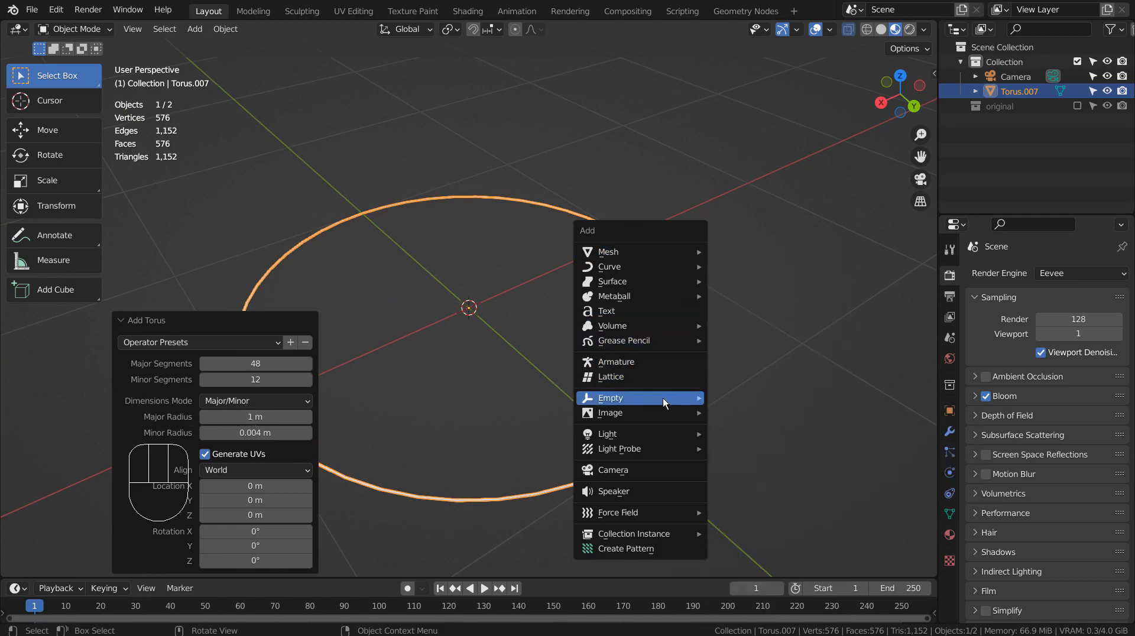
mouse_move(663, 398)
click(745, 400)
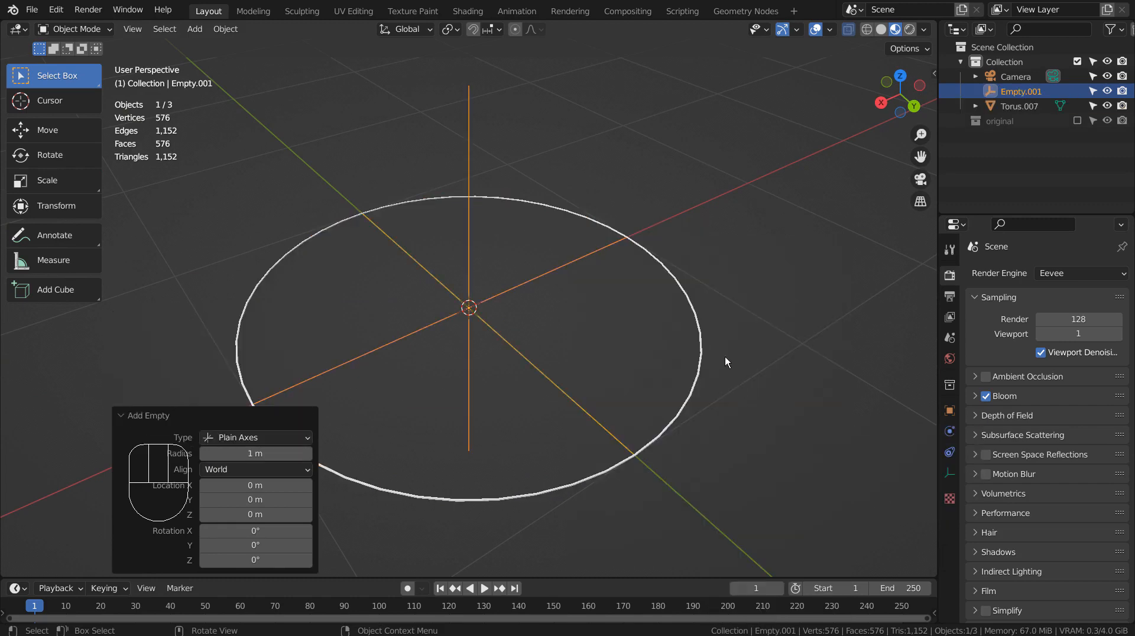
- Add an Array modifier to the thin torus
click(704, 312)
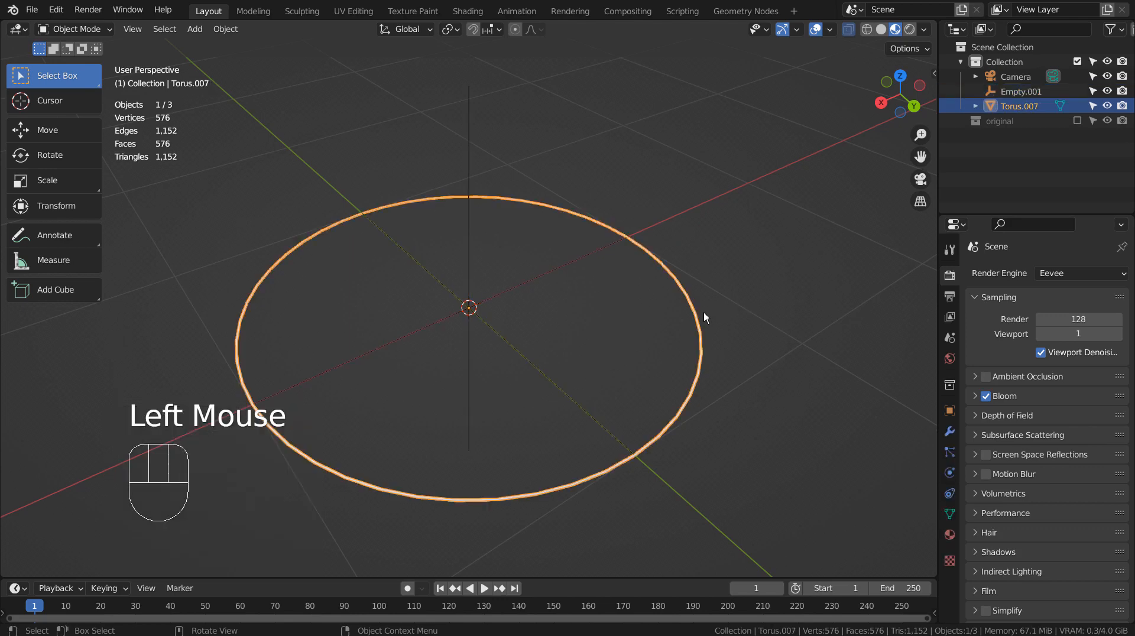
click(949, 432)
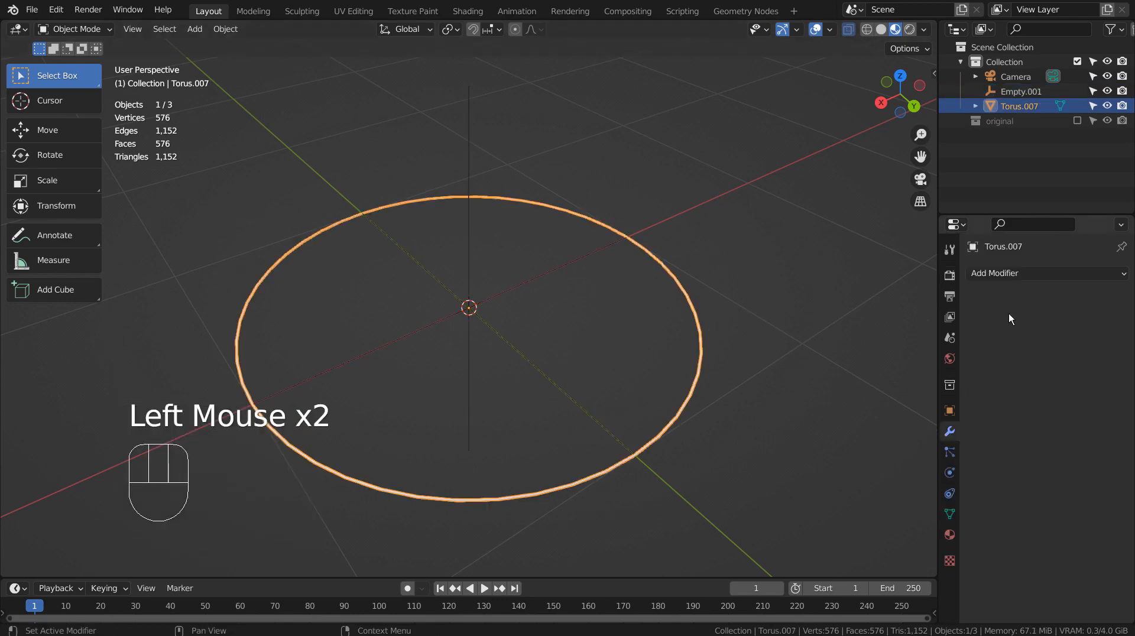
click(1024, 273)
click(869, 315)
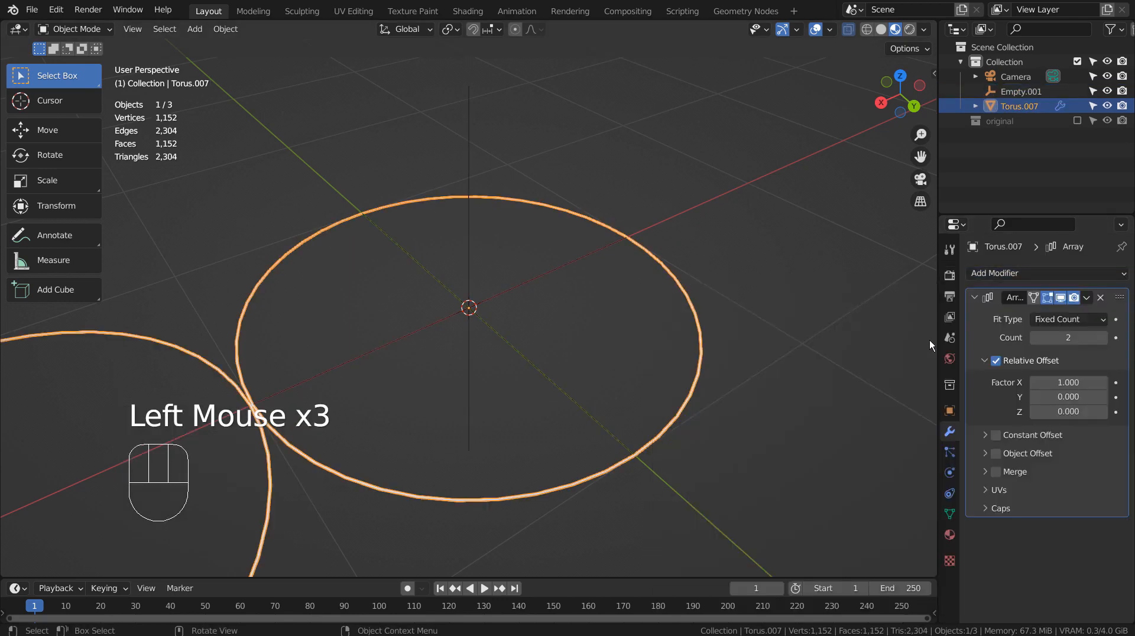
- Disable the array's Relative Offset and enable Object Offset with Empty.001 as the offset object
click(996, 360)
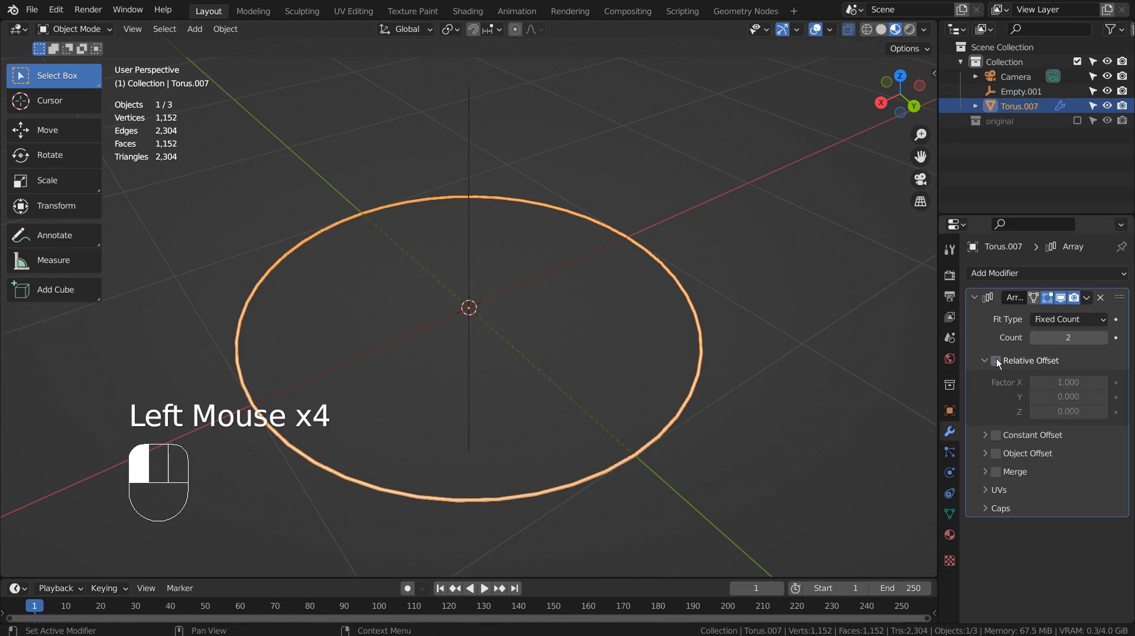
click(996, 453)
click(985, 453)
click(1044, 475)
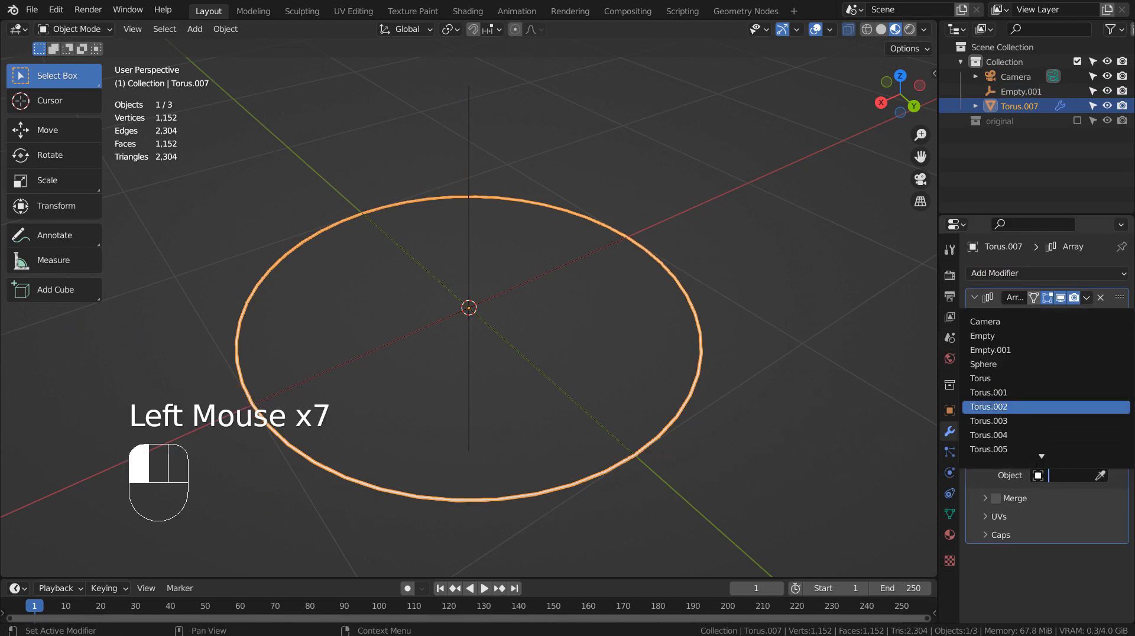
click(1006, 350)
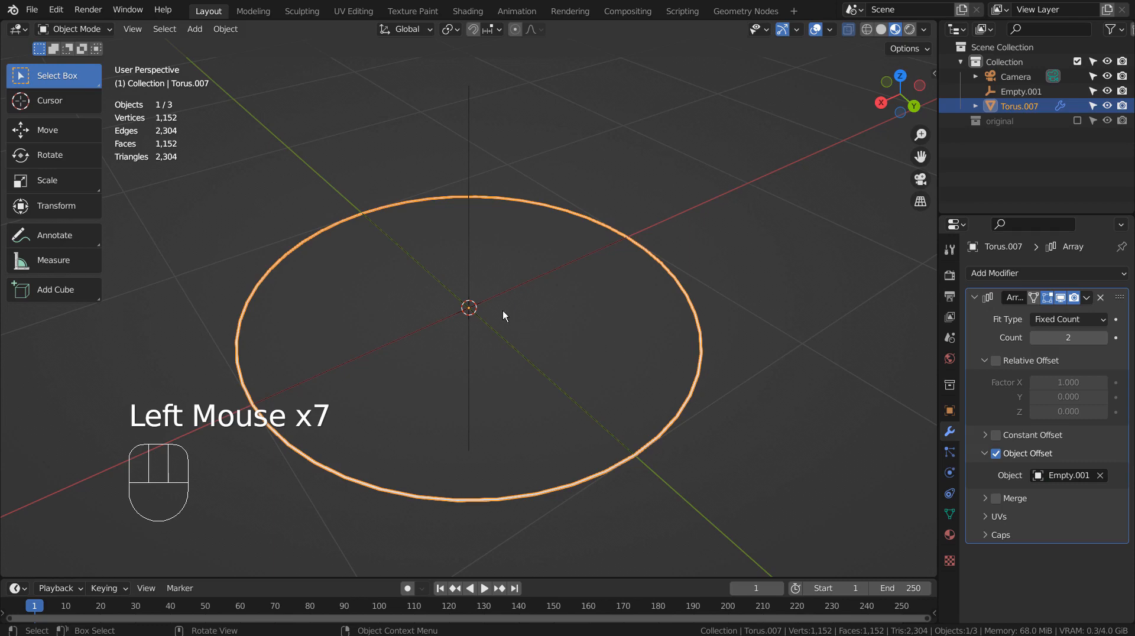
- Select the empty at the ring's centre and set its X rotation to 36°
click(481, 292)
key(n)
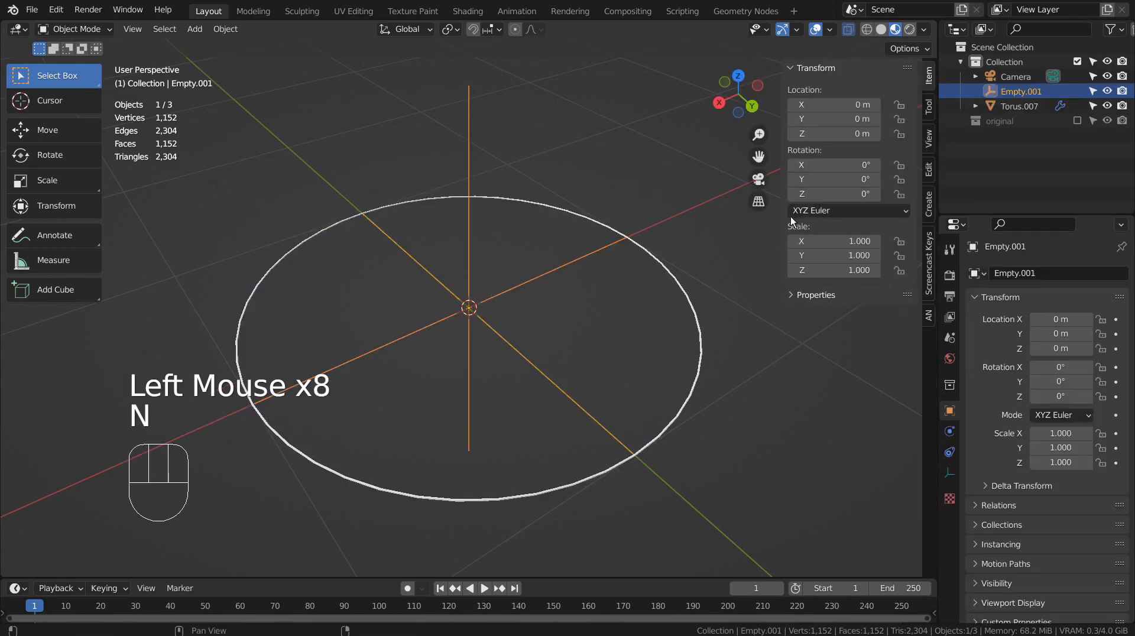
click(824, 164)
key(Return)
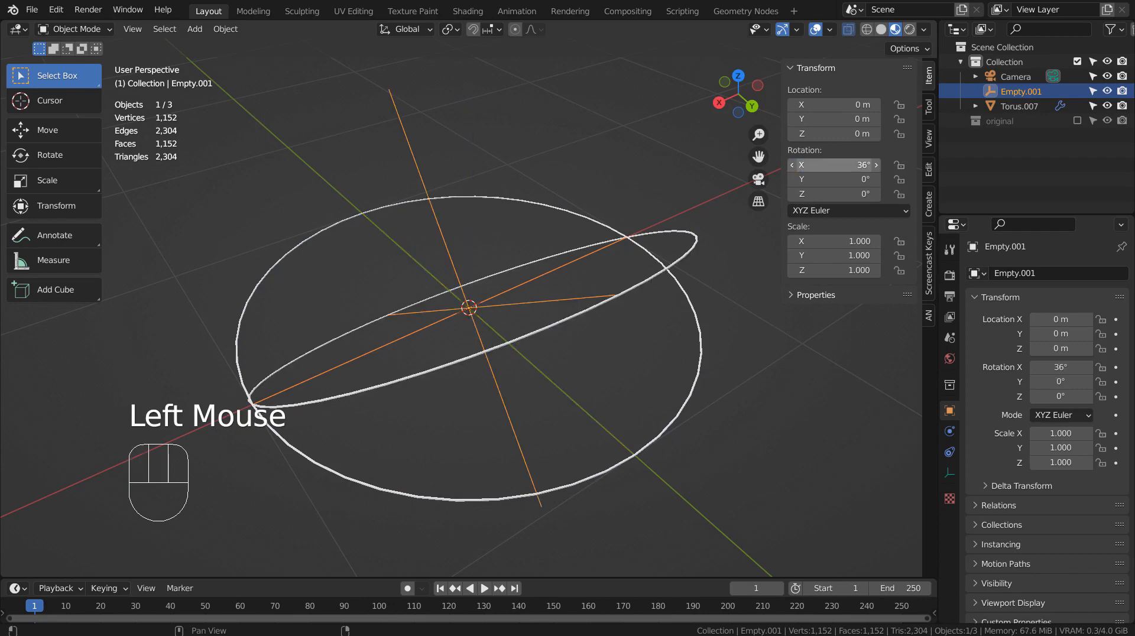
middle_drag(499, 384, 533, 338)
- Set the empty's X rotation to 0° and its Y rotation to 36°
click(840, 166)
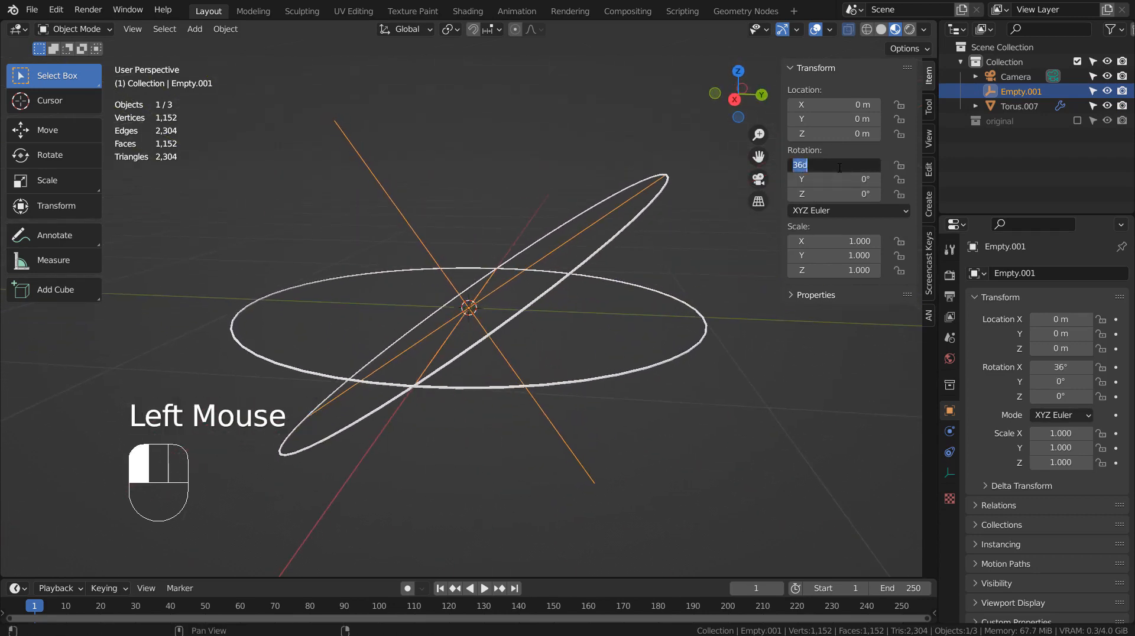
text(0)
key(Tab)
text(36)
key(Return)
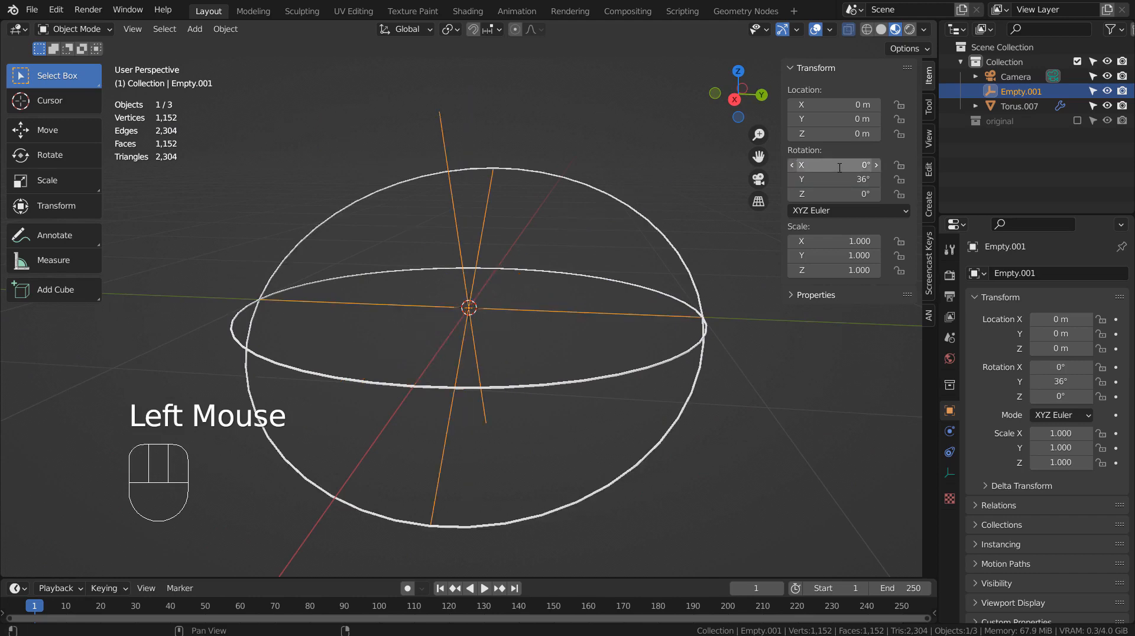
- Set the torus's Array modifier count to 5
middle_drag(710, 310, 757, 355)
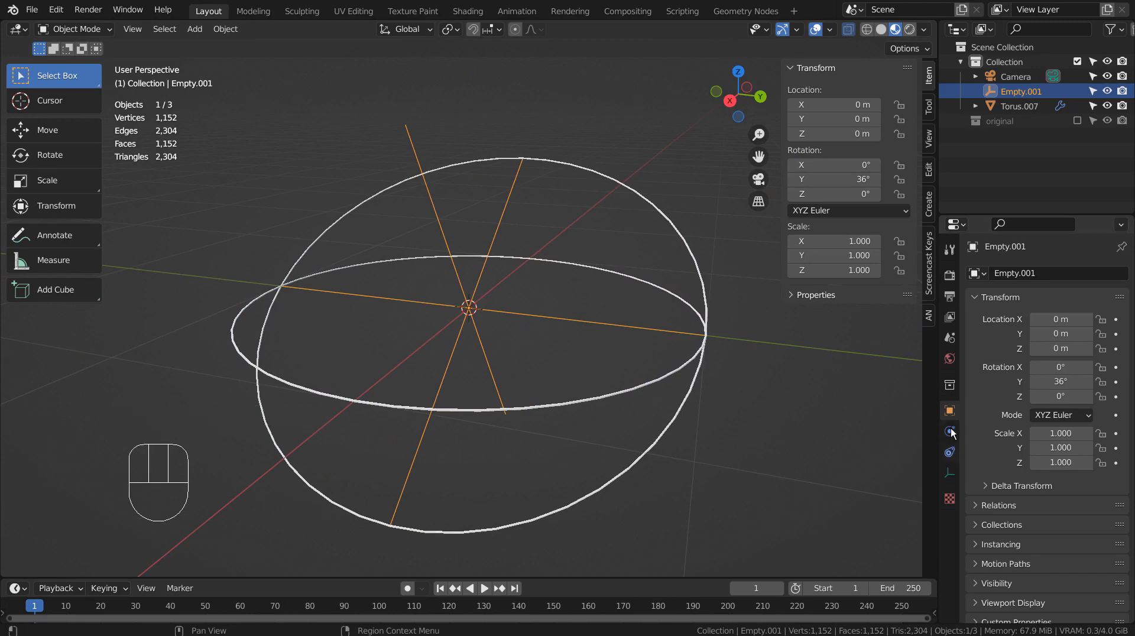
click(664, 298)
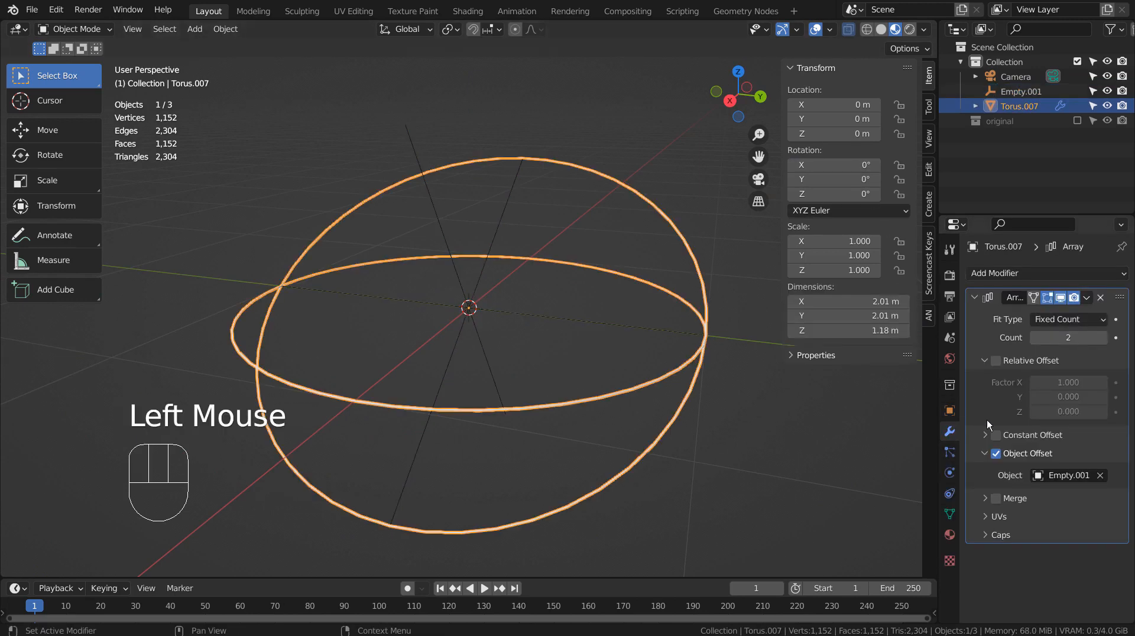
drag(1064, 338, 1065, 338)
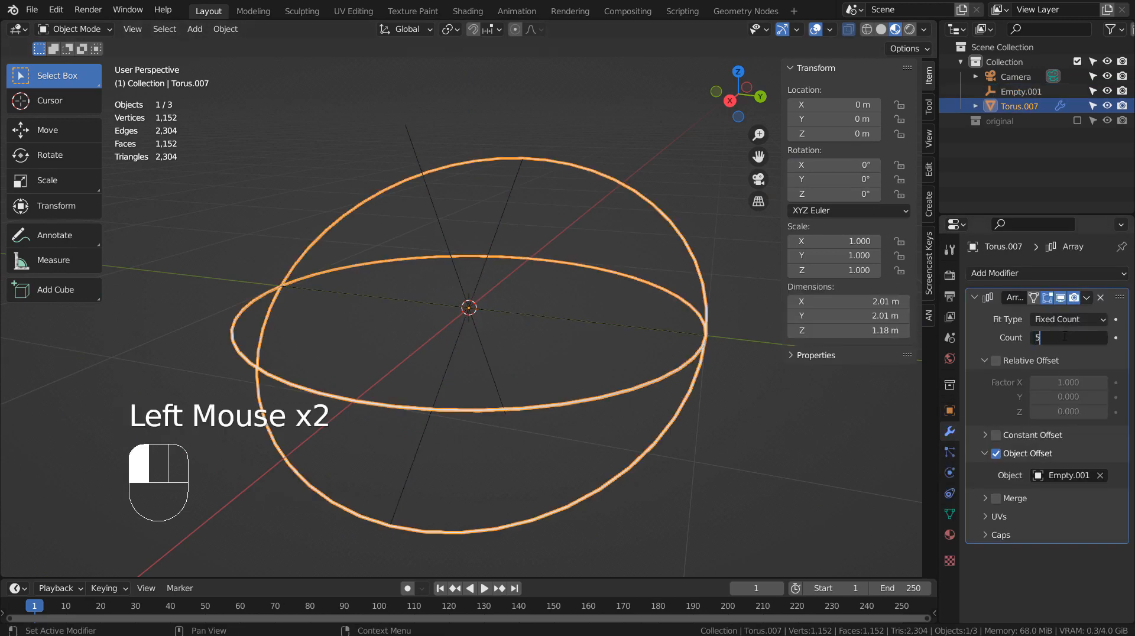
text(5)
key(Return)
middle_drag(559, 353, 531, 353)
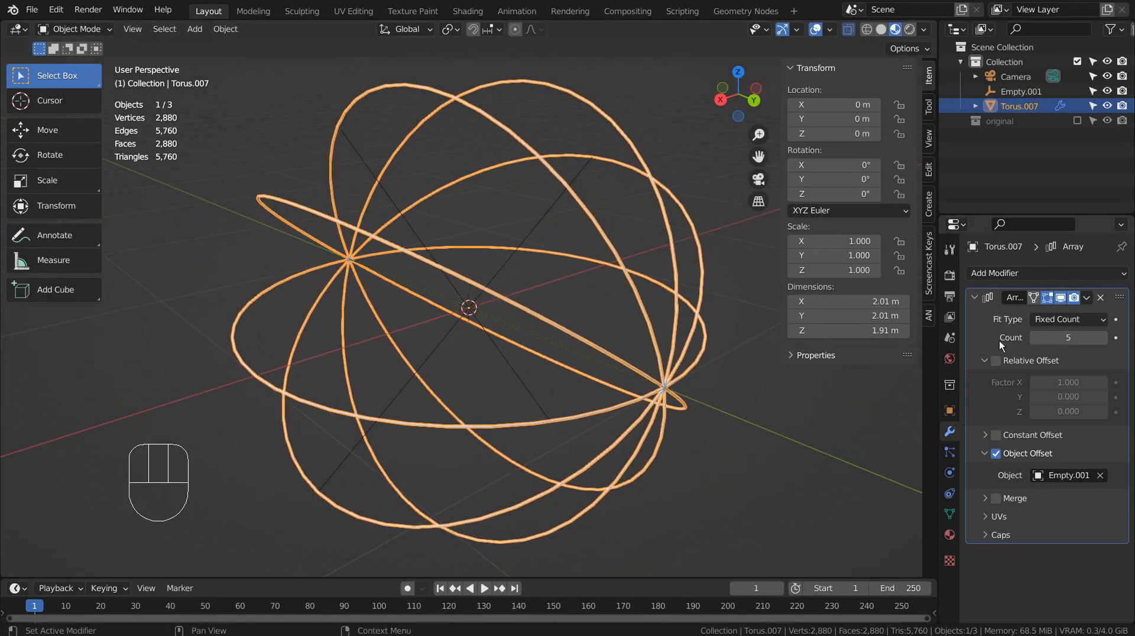
- Add a Simple Deform modifier to the arrayed torus with a Twist angle of 90°
click(1010, 273)
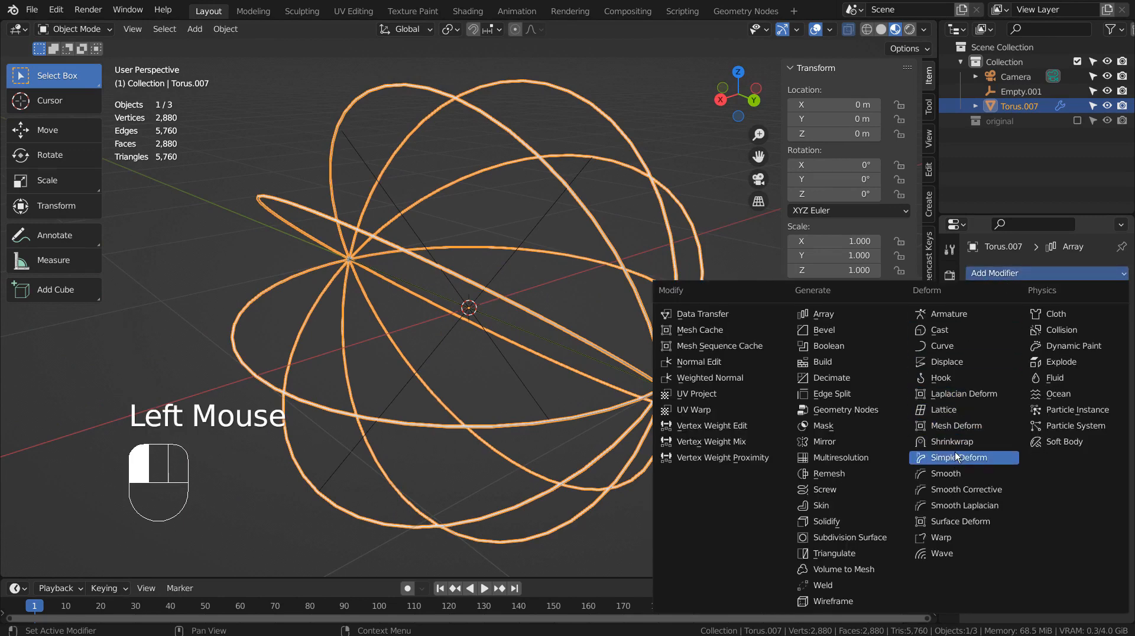
click(996, 458)
scroll(1017, 505, down, 3)
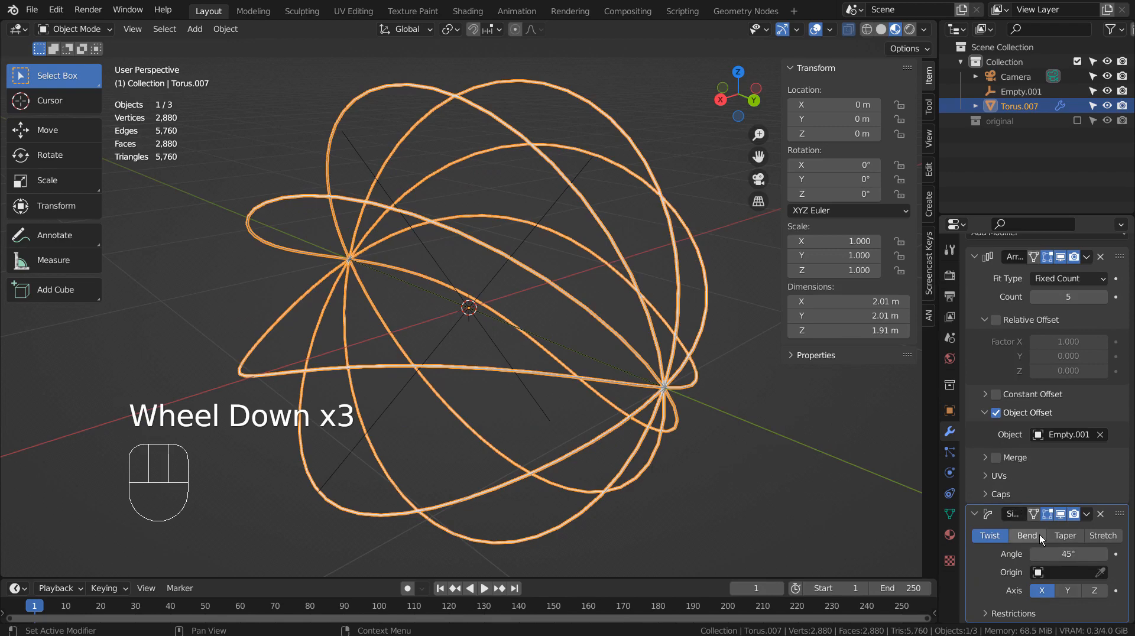
click(1064, 555)
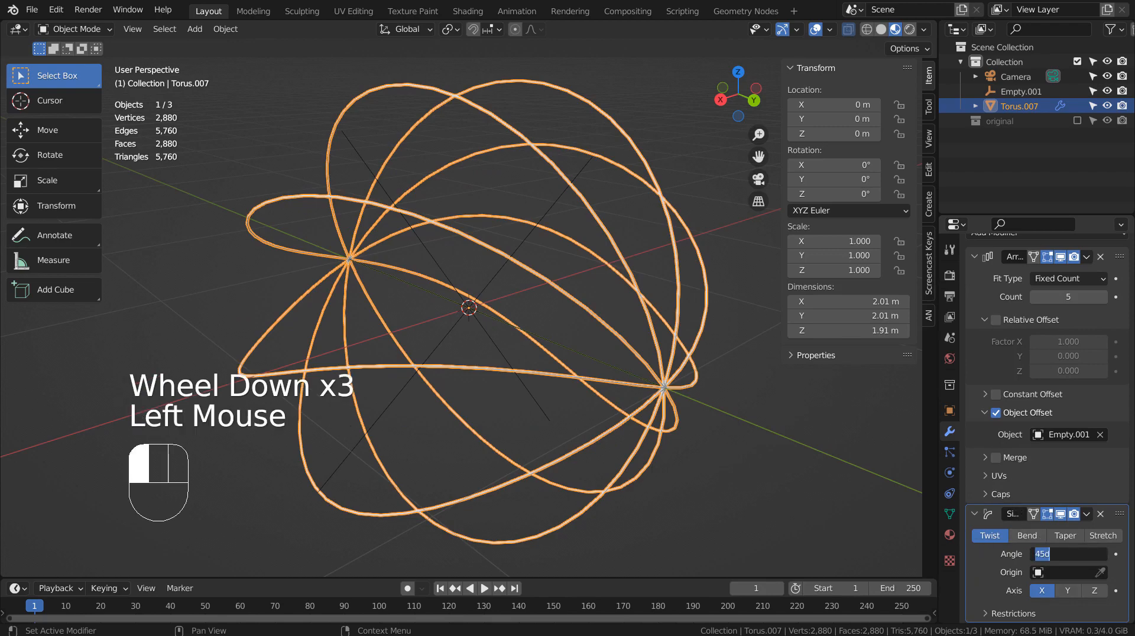
text(90)
key(Return)
- Try a stronger twist of about 175° on the rings, and set the angle back to 90°
middle_drag(377, 473, 769, 441)
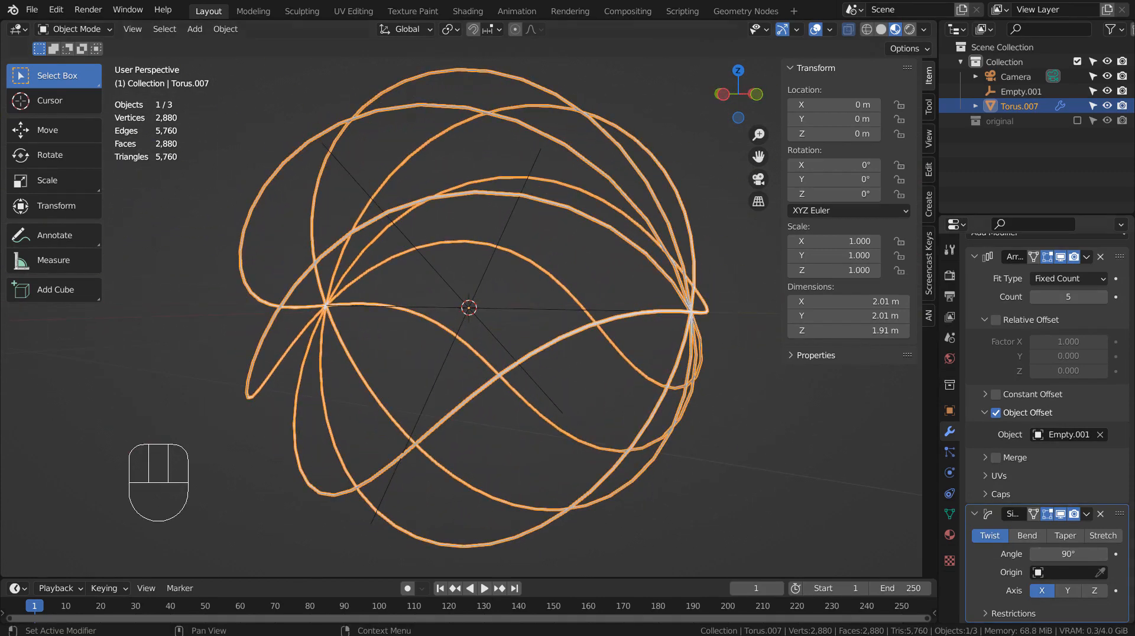
drag(1076, 553, 1109, 554)
click(1066, 554)
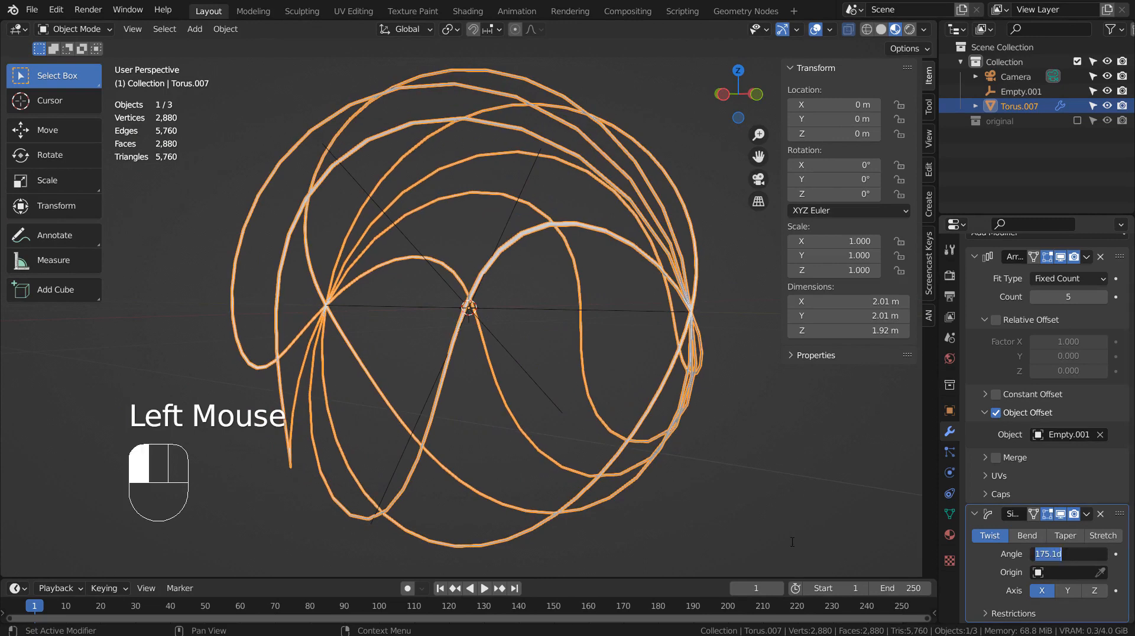
text(90)
key(Return)
- Duplicate the twisted rings scaled up by about 2.81, and remove the Array modifier from the copy
middle_drag(747, 492, 616, 385)
scroll(500, 453, down, 3)
scroll(499, 443, down, 1)
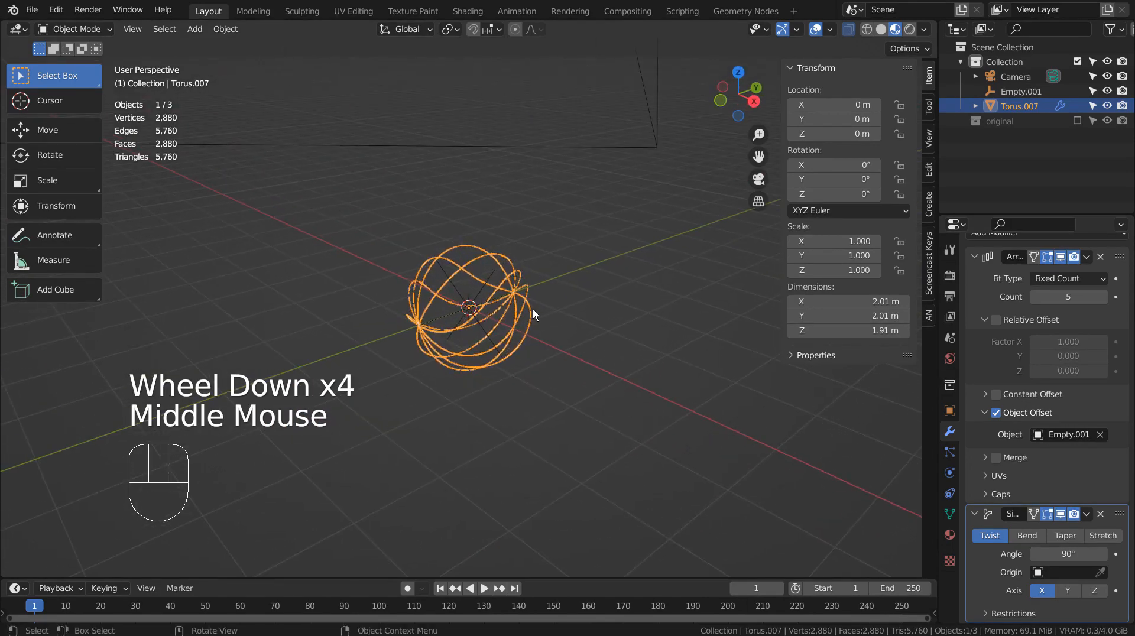
key(shift+d)
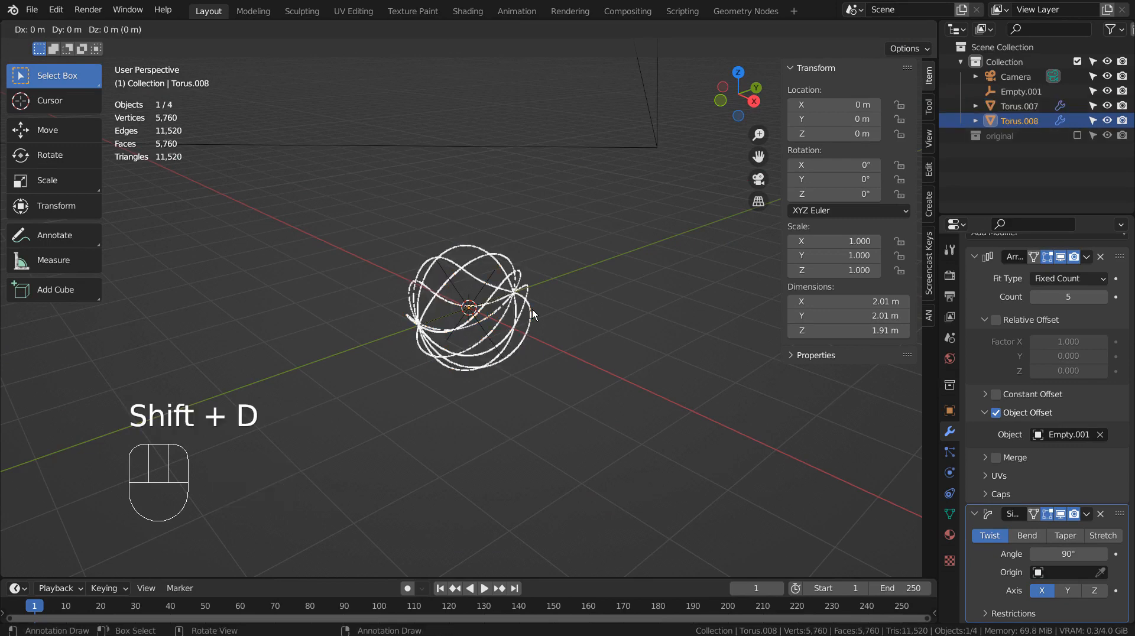
key(s)
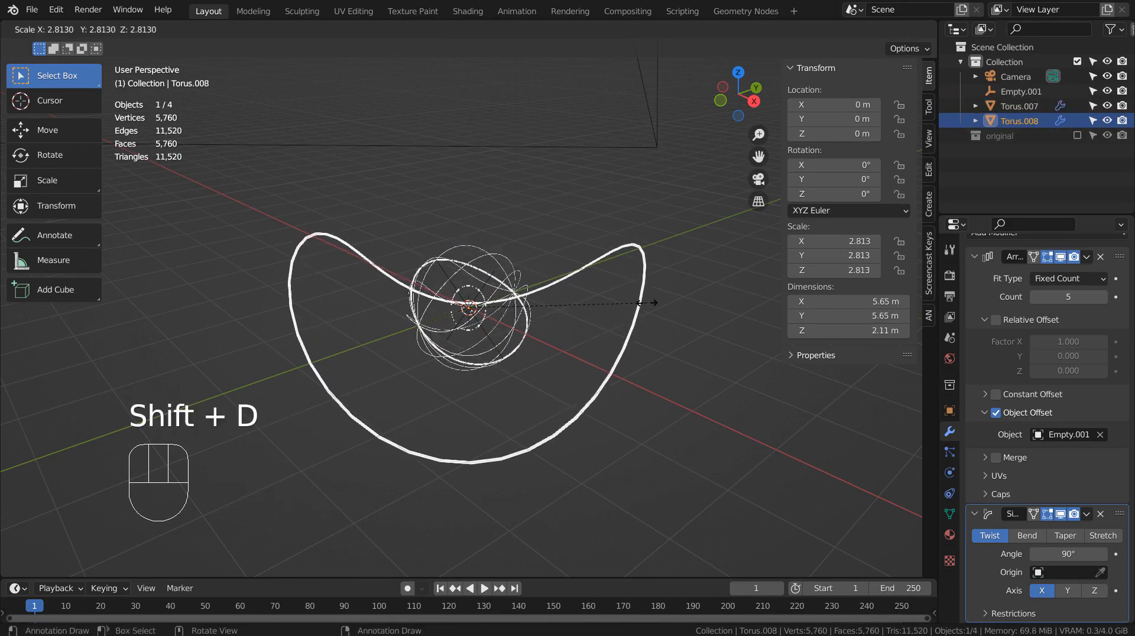
click(647, 303)
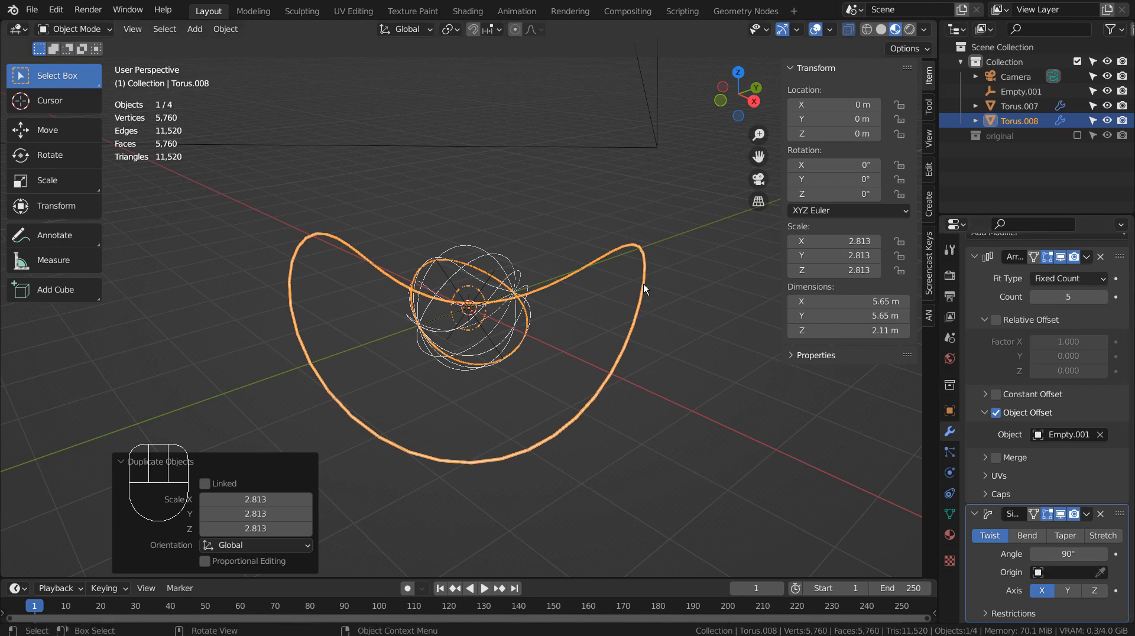
scroll(1053, 284, up, 2)
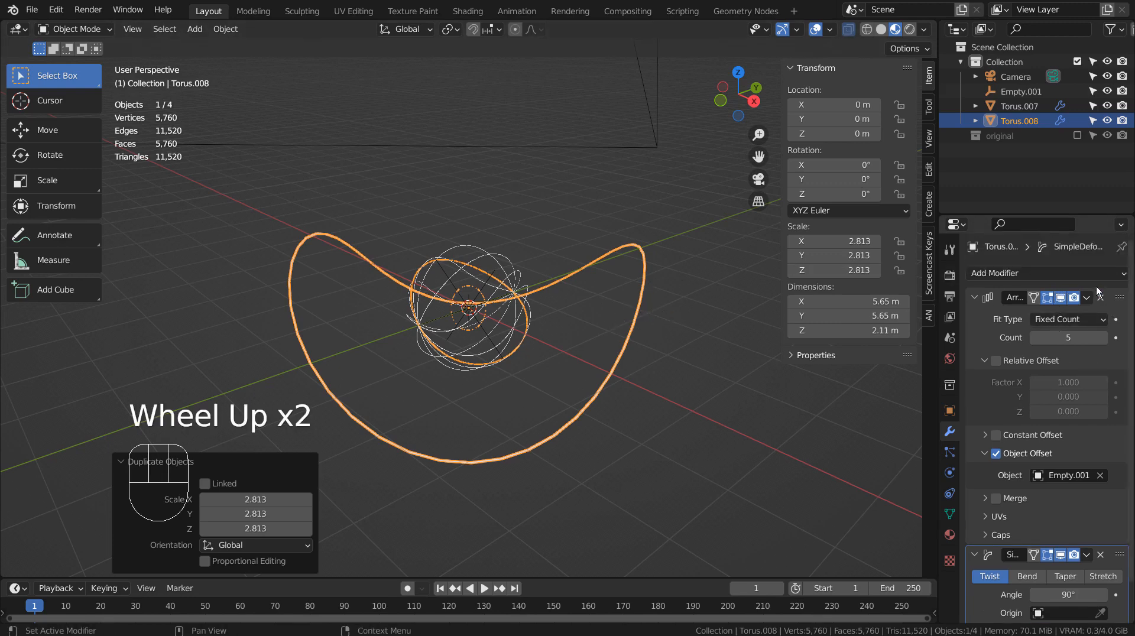
click(1101, 297)
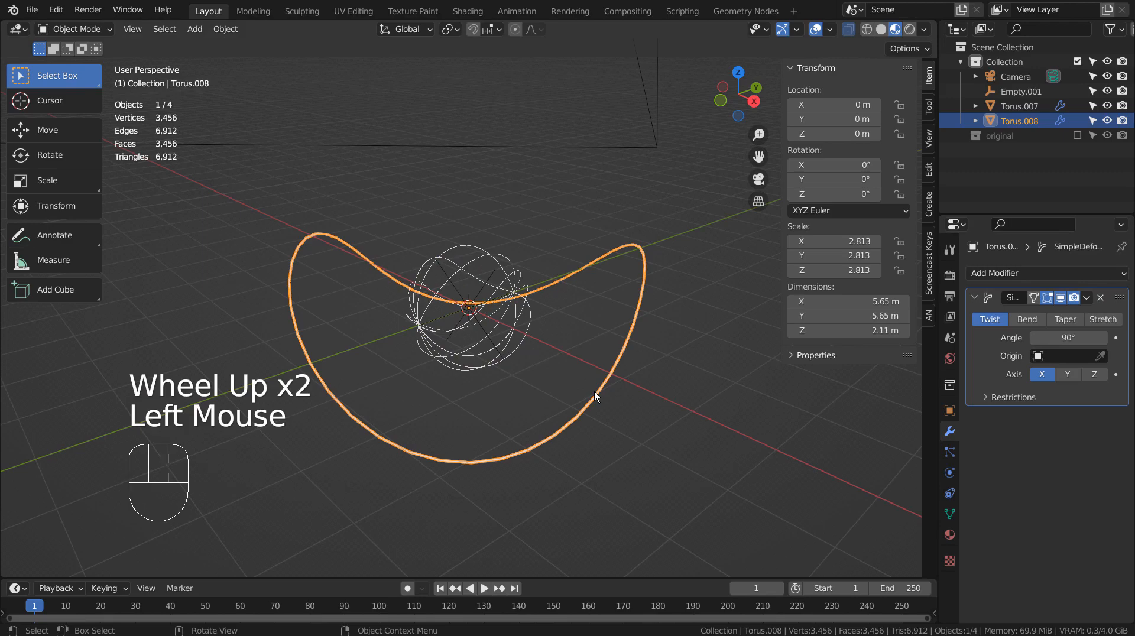
- Duplicate the large single ring scaled up by about 1.445, and rotate the copy about -77.2° in top view
scroll(594, 391, down, 3)
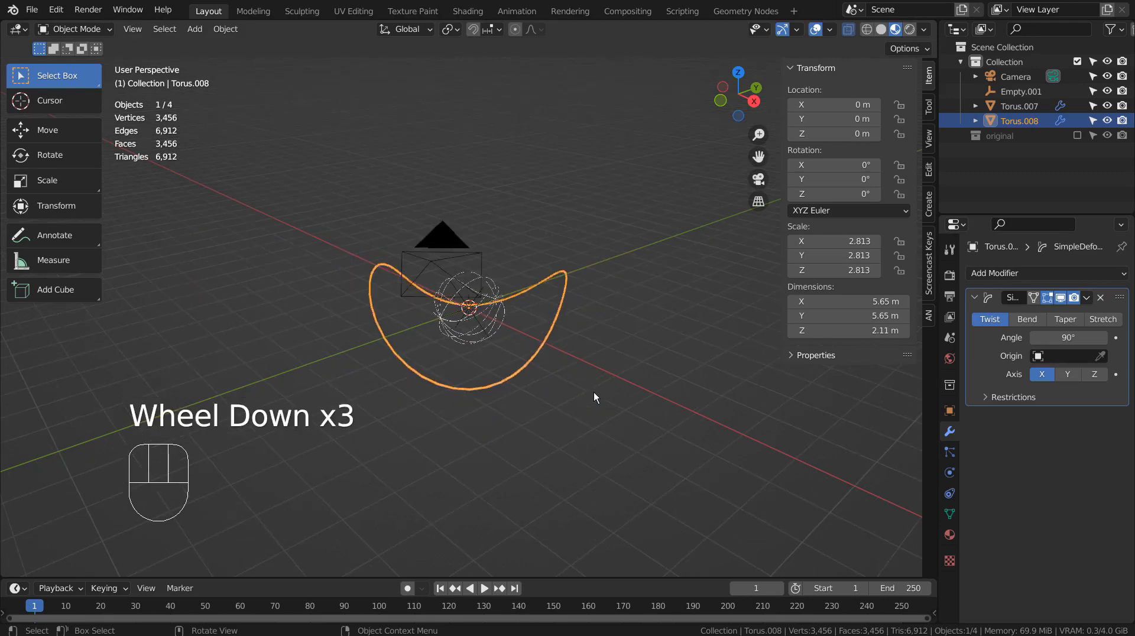
key(KP_7)
key(shift+d)
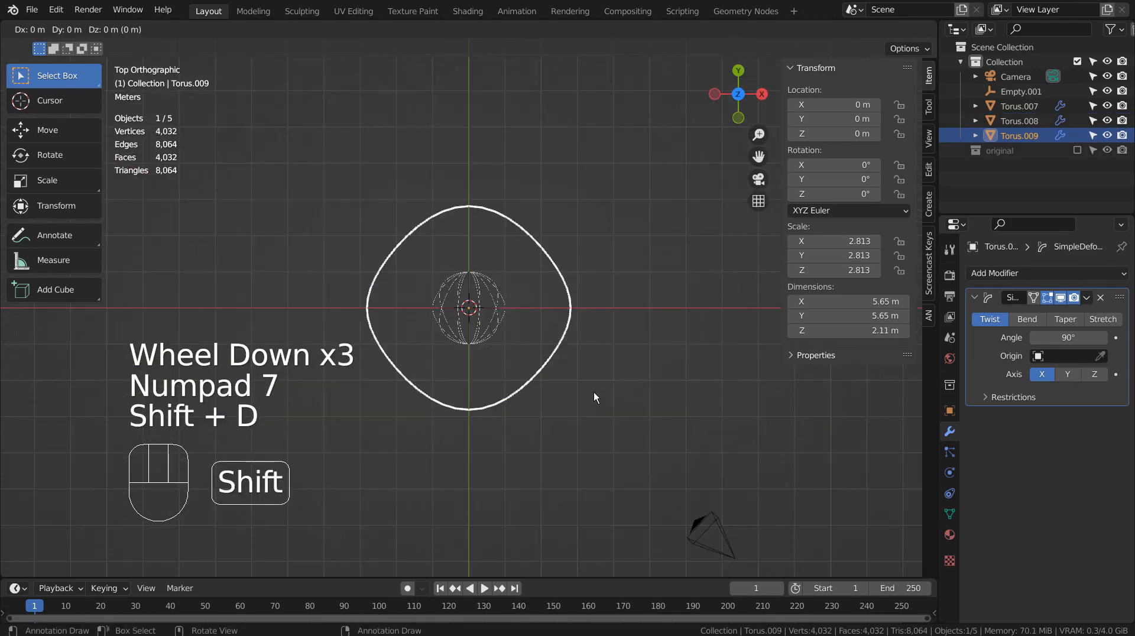
key(s)
click(671, 388)
key(r)
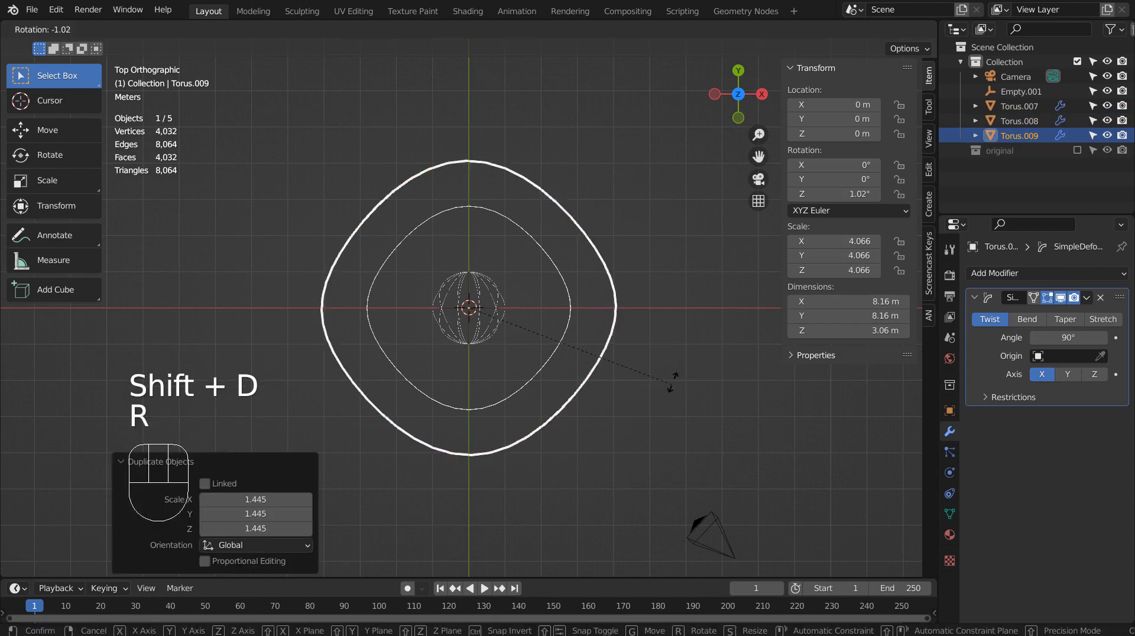
click(595, 134)
- Duplicate the outermost ring to a scale of about 5.625, and rotate the copy about -64.1° around Z
key(shift+d)
key(s)
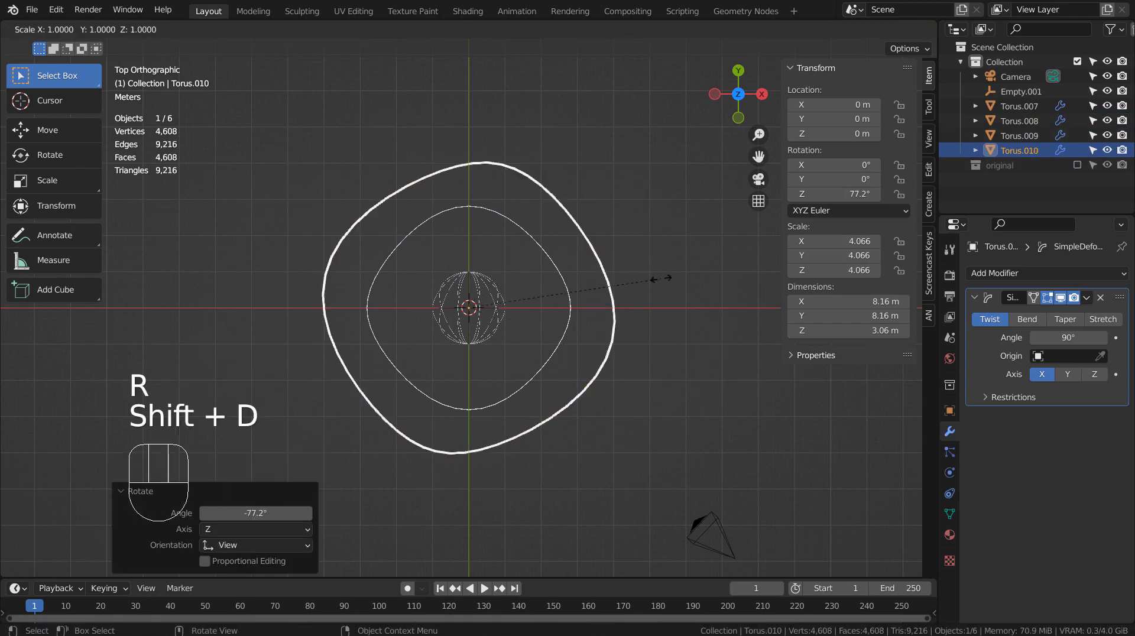
click(733, 273)
key(r)
click(559, 46)
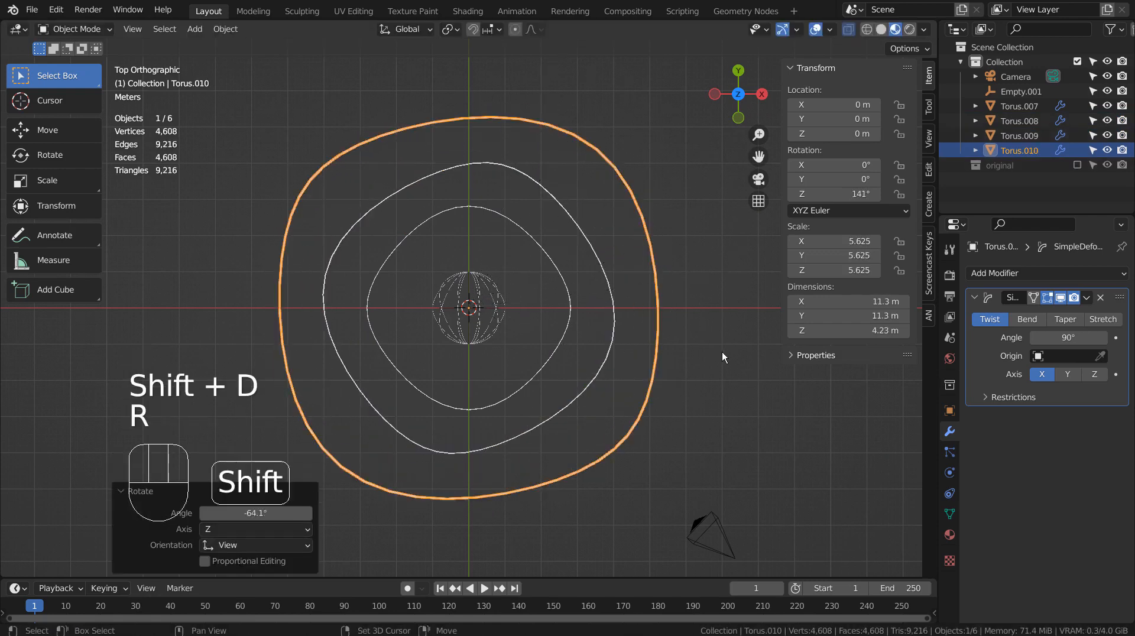
- Duplicate the outermost ring scaled up by about 1.298, and turn the copy to a Z rotation of about 199°
key(shift+d)
key(s)
click(804, 343)
key(r)
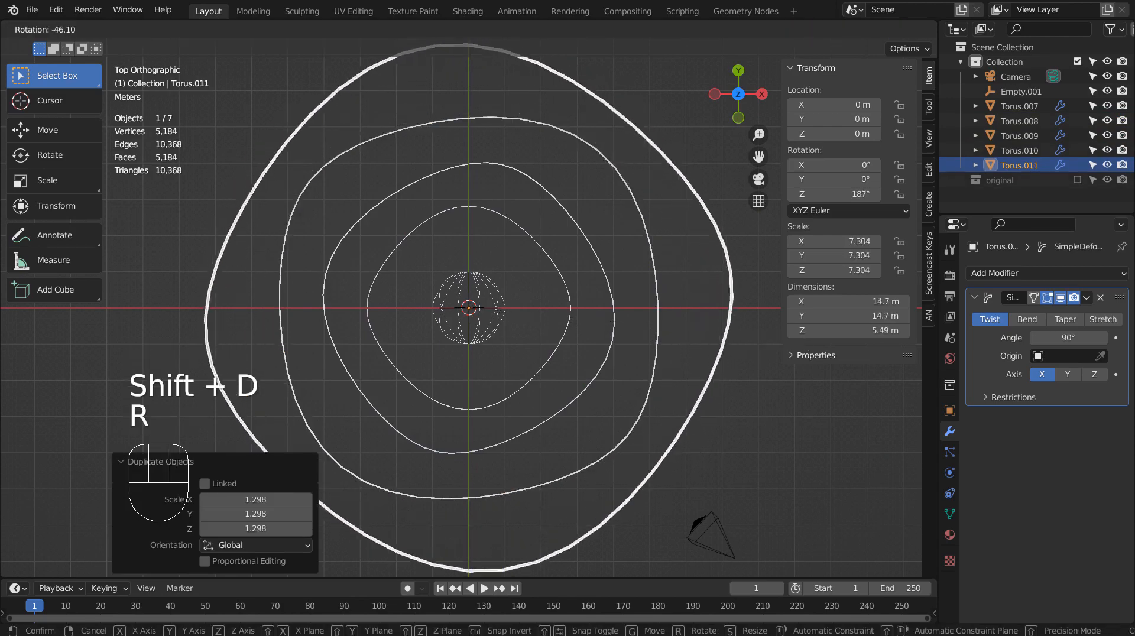
click(637, 152)
- Duplicate the outermost ring scaled up by about 1.296, and rotate the copy about -60.8° around Z
key(shift+d)
key(s)
click(717, 203)
key(r)
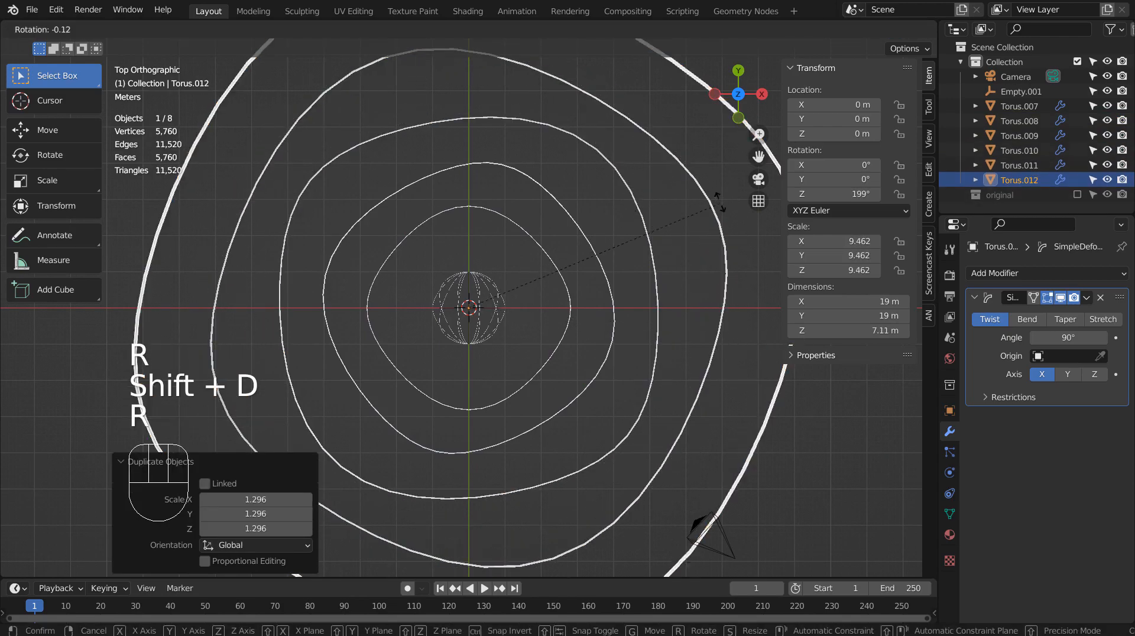
click(571, 246)
- Duplicate the outermost ring scaled up by about 1.684, and rotate the copy about -59.1° in top view
middle_drag(570, 246, 508, 291)
scroll(507, 290, down, 3)
key(shift+d)
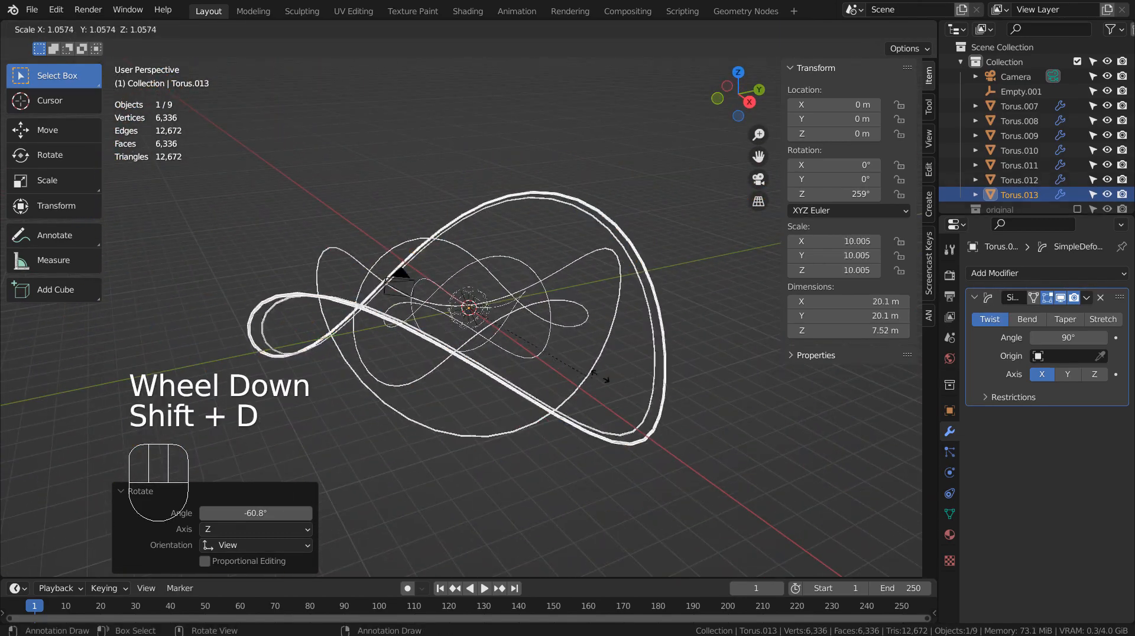
key(s)
click(676, 367)
key(KP_7)
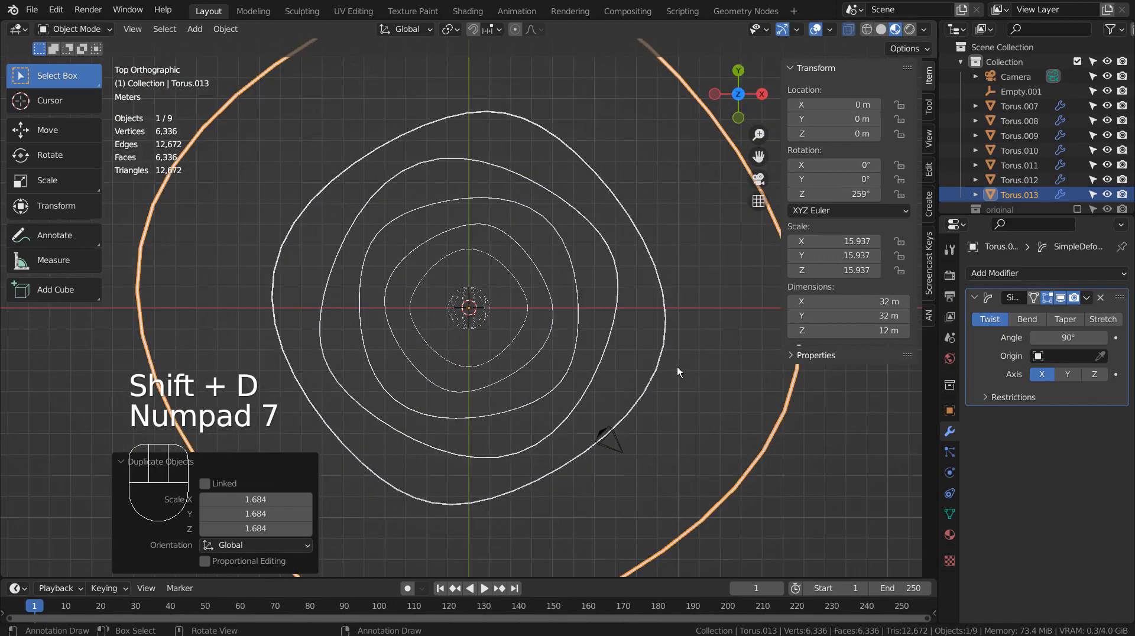
key(r)
click(579, 190)
- Try the existing emission material Material.001 on the arrayed rings at the center, previewed with material shading
mouse_move(579, 189)
middle_down()
mouse_move(677, 332)
mouse_move(591, 202)
middle_up()
scroll(573, 258, up, 2)
scroll(575, 280, up, 3)
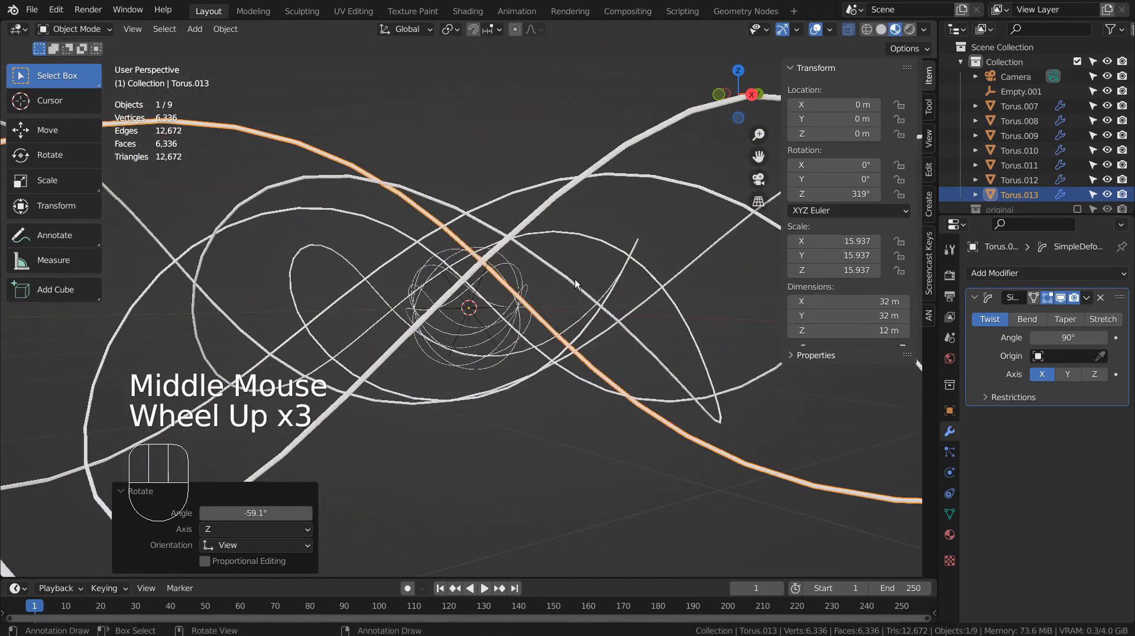
middle_drag(575, 279, 568, 303)
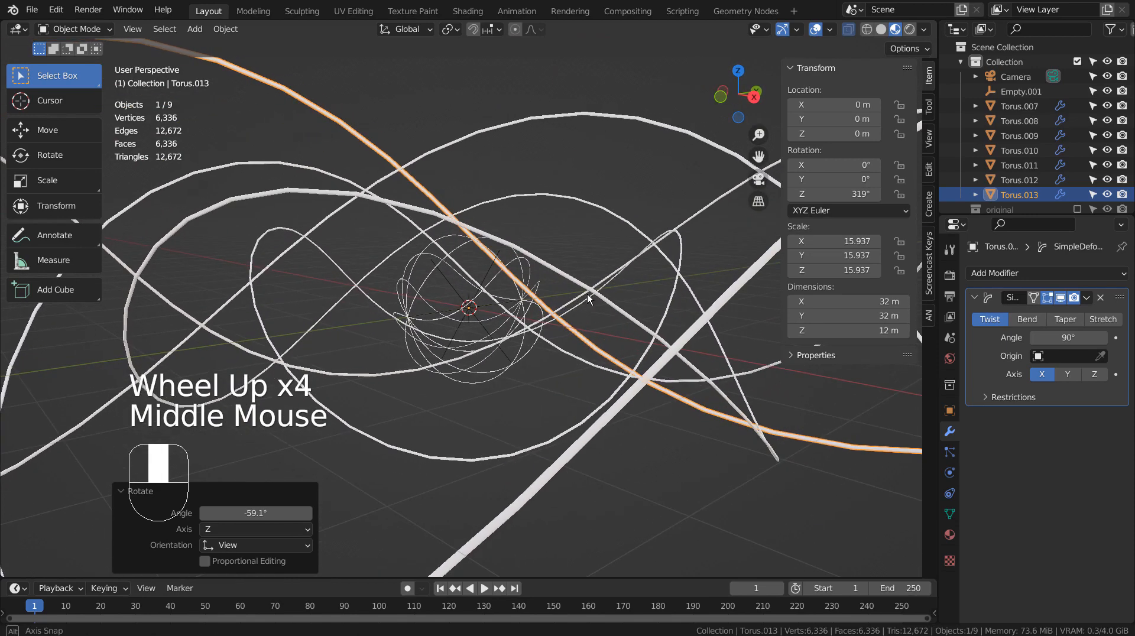
click(429, 315)
click(429, 332)
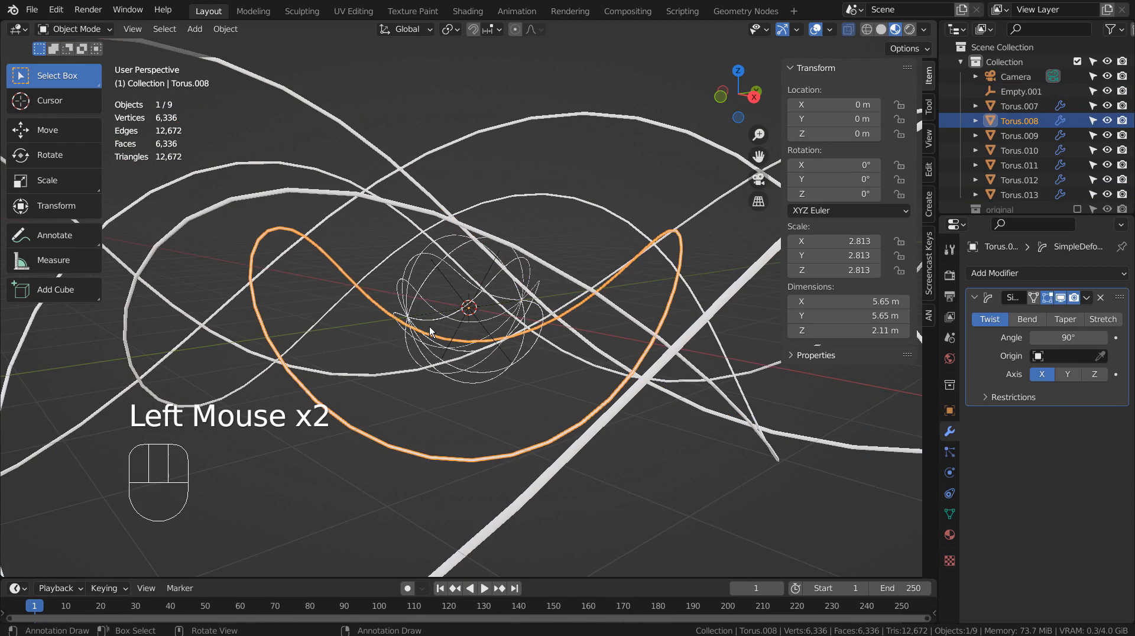
click(407, 306)
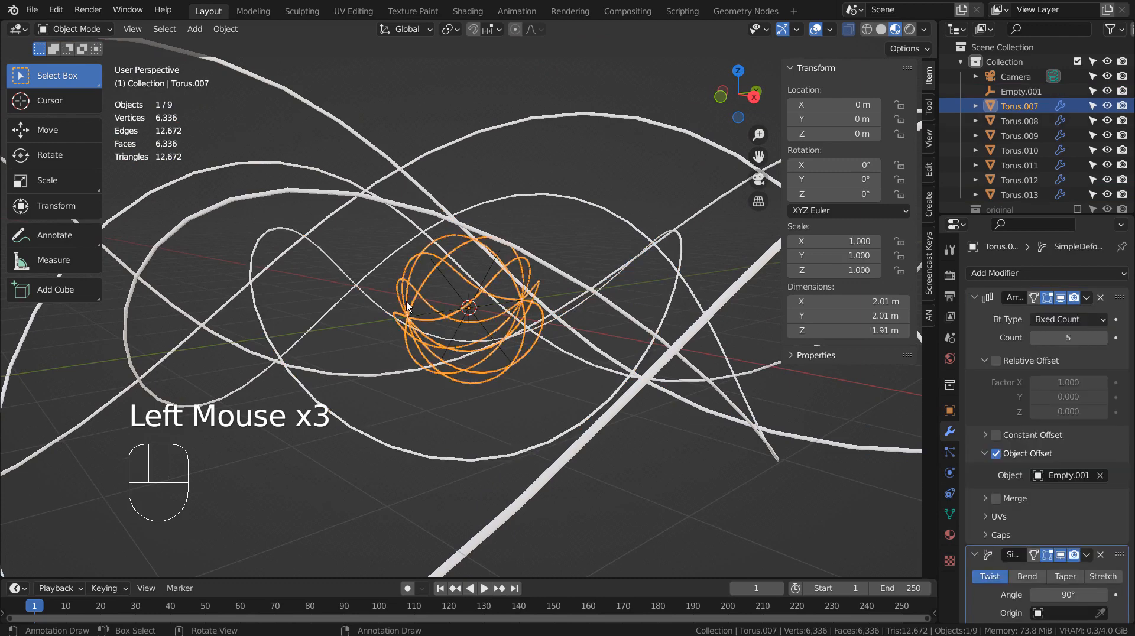
click(946, 535)
click(975, 336)
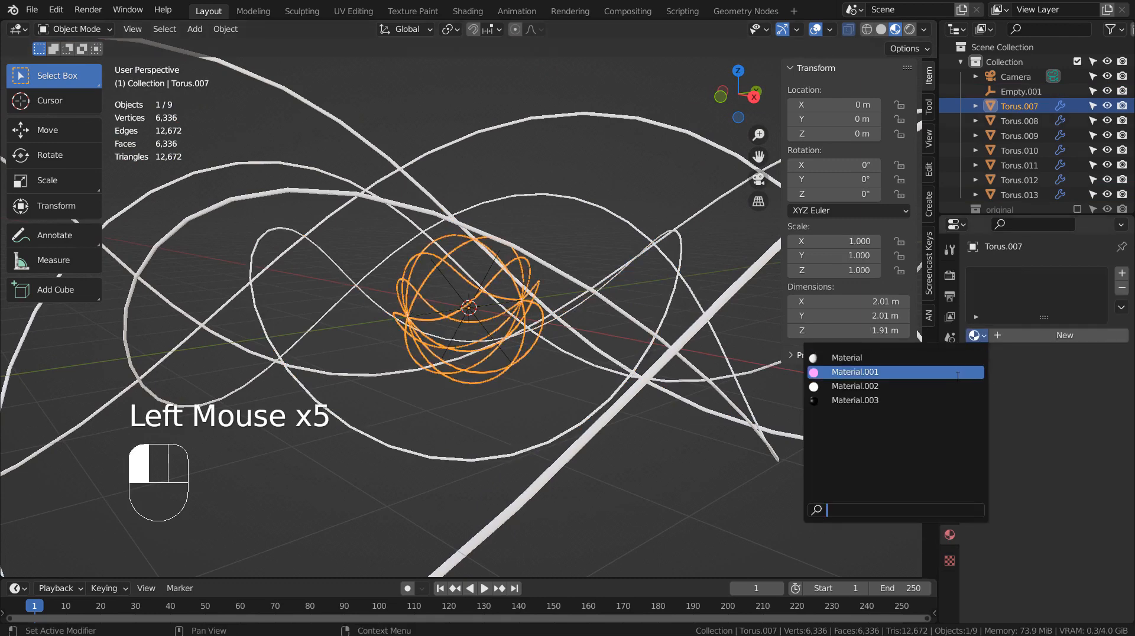
click(958, 372)
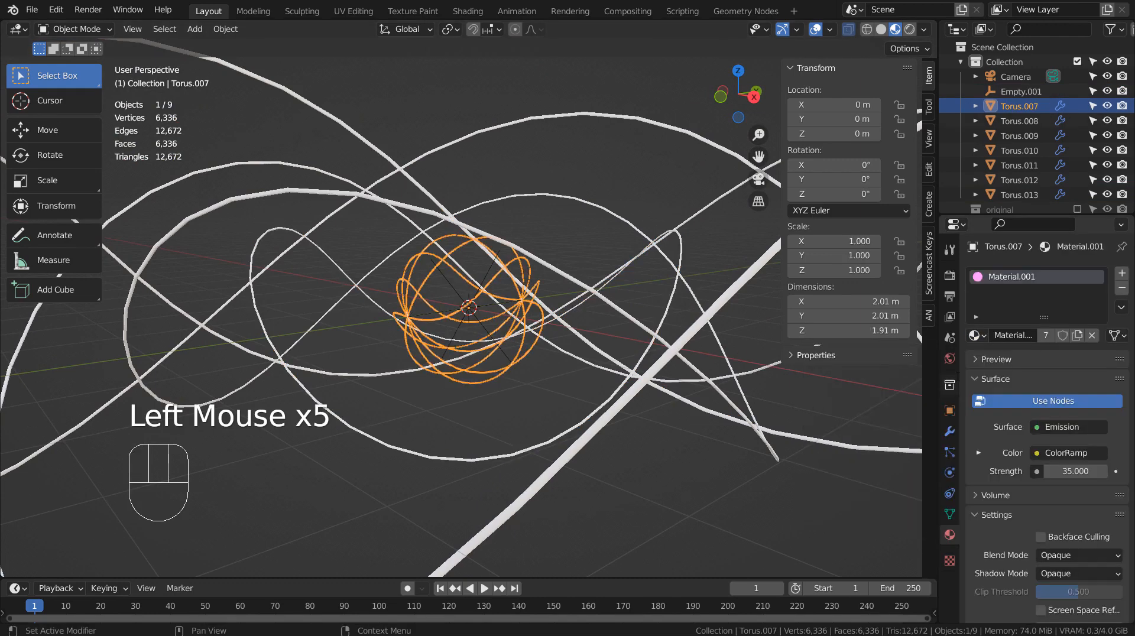
click(898, 31)
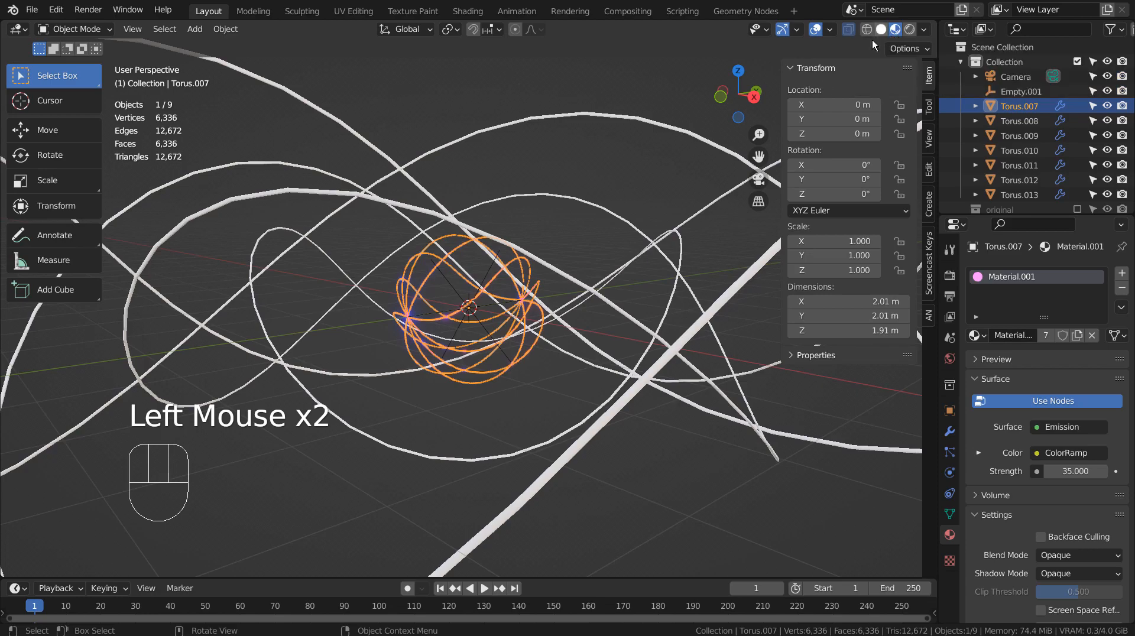
click(609, 246)
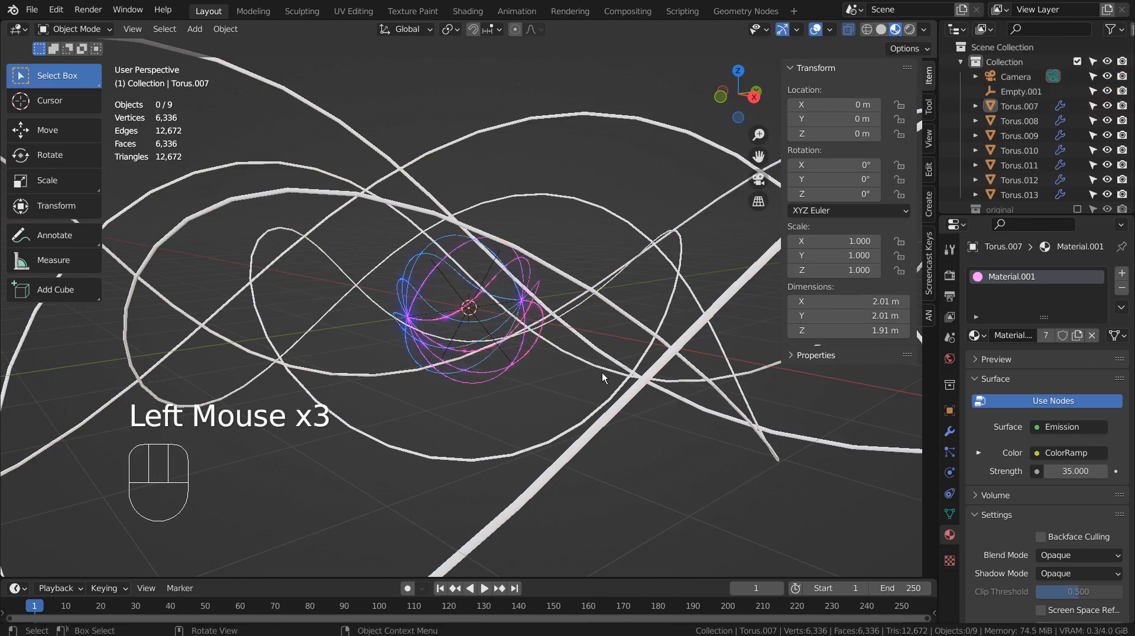
- Switch the material of the central arrayed rings to the stronger emission material Material.002
middle_drag(602, 373, 583, 392)
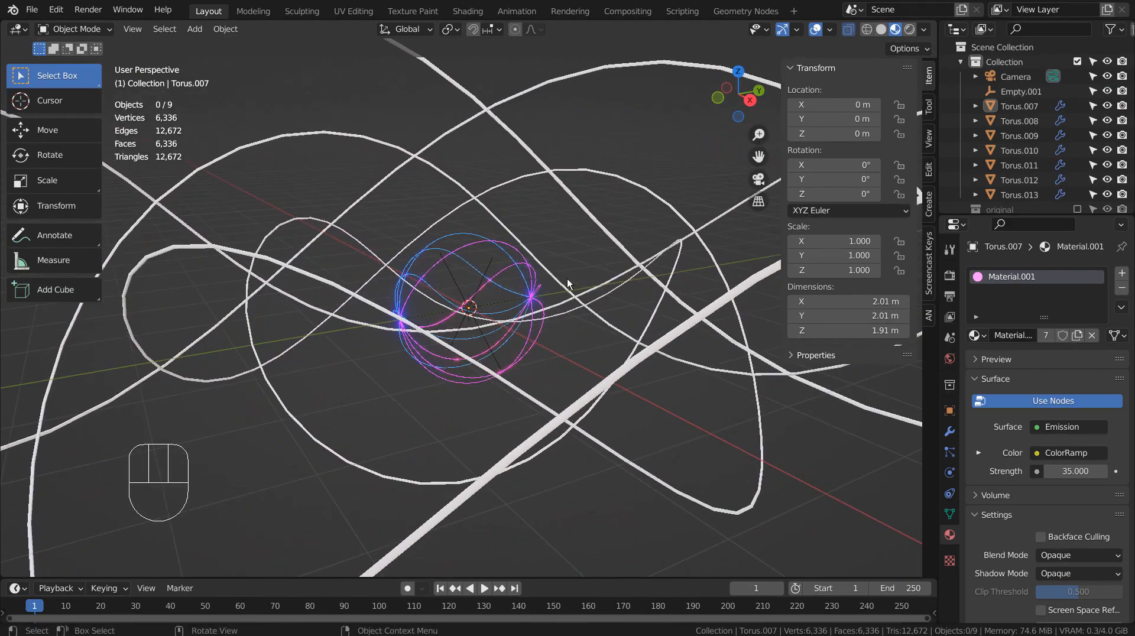
scroll(567, 278, up, 3)
middle_drag(558, 289, 641, 357)
scroll(641, 357, down, 3)
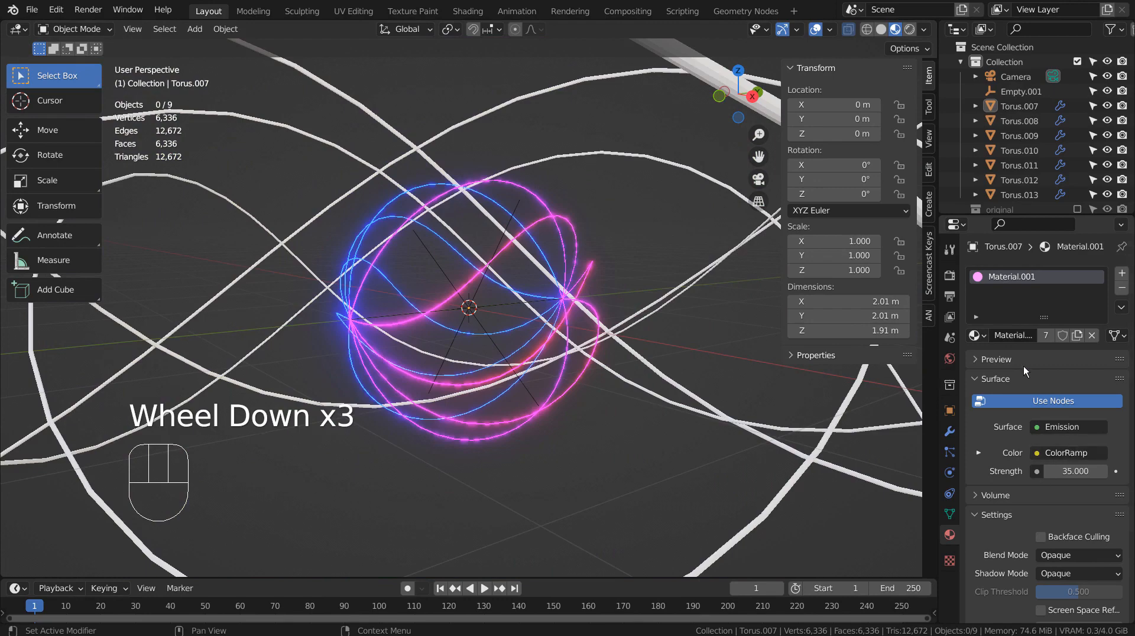
click(978, 333)
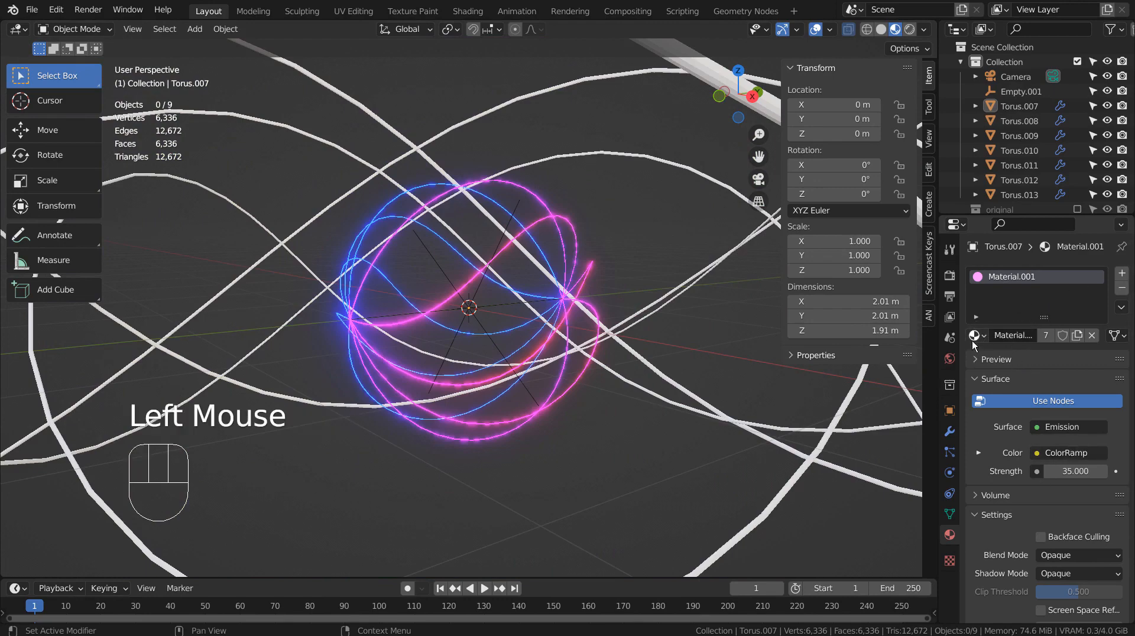
click(975, 336)
click(852, 455)
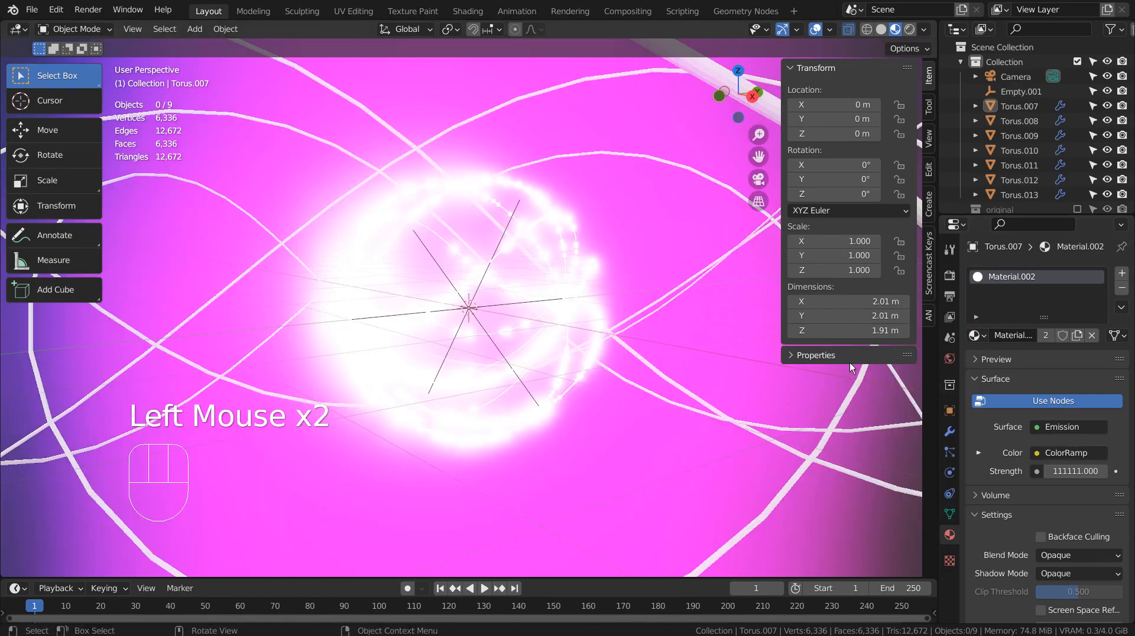
- Examine the glow of the central rings from several angles and distances, and check their material's emission strength
scroll(739, 384, down, 3)
scroll(641, 406, up, 5)
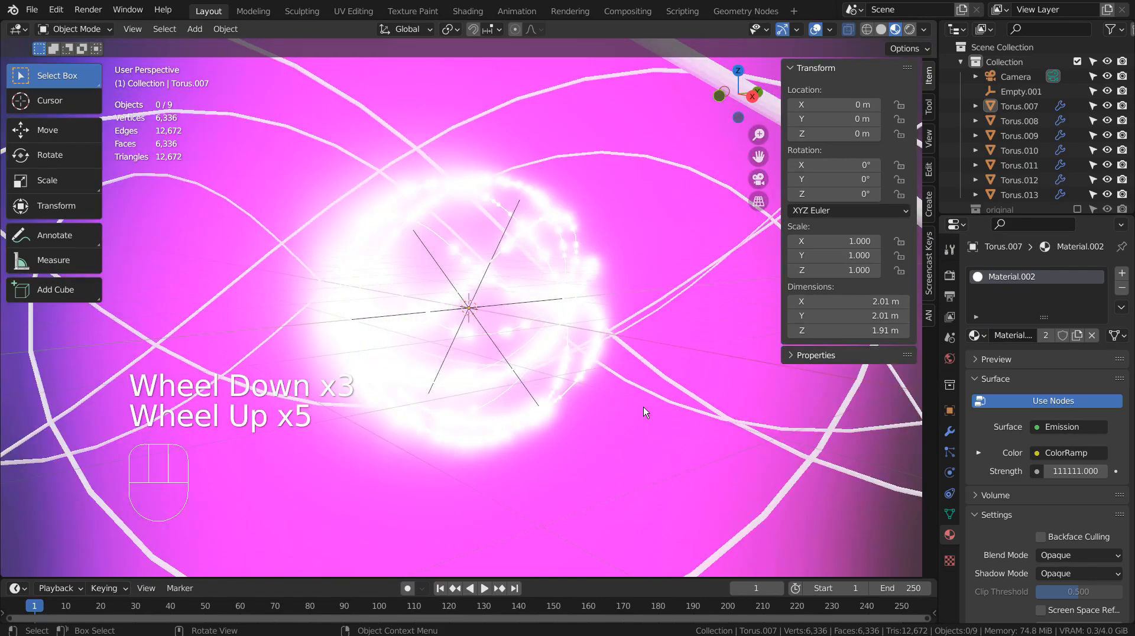
middle_drag(643, 407, 832, 370)
scroll(427, 435, down, 3)
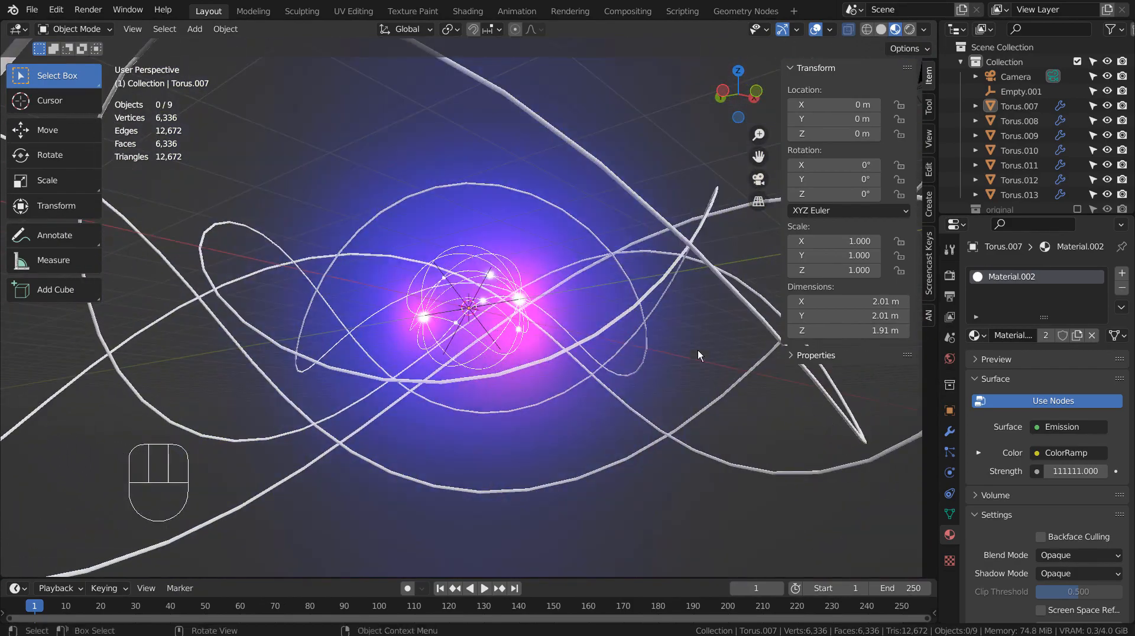
scroll(686, 352, up, 2)
scroll(650, 343, down, 1)
middle_drag(633, 339, 59, 419)
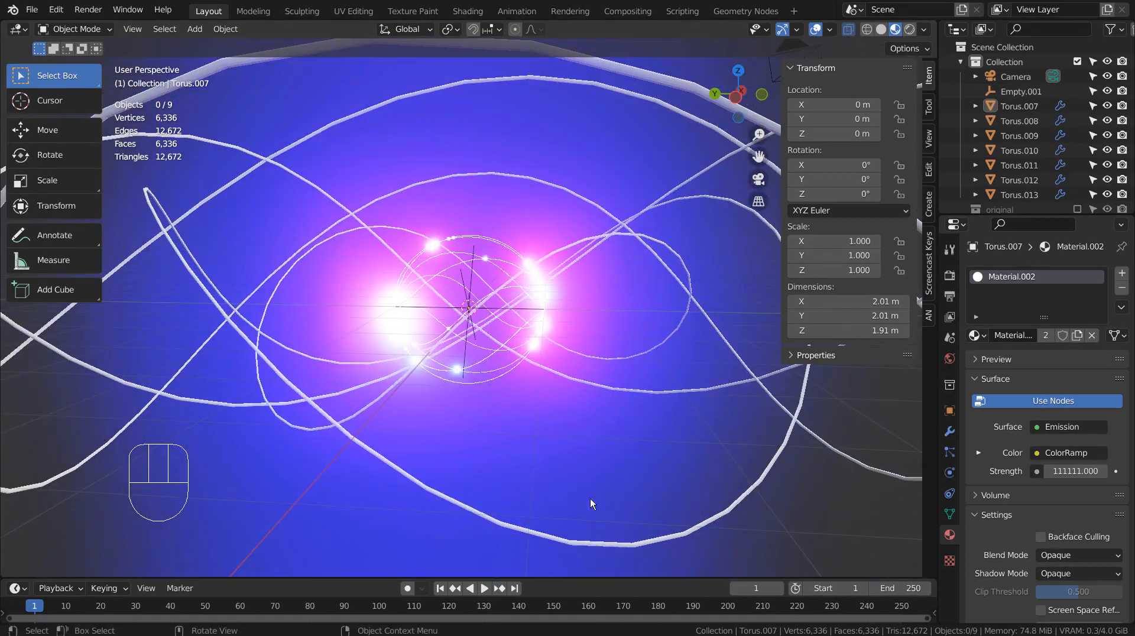
click(1075, 471)
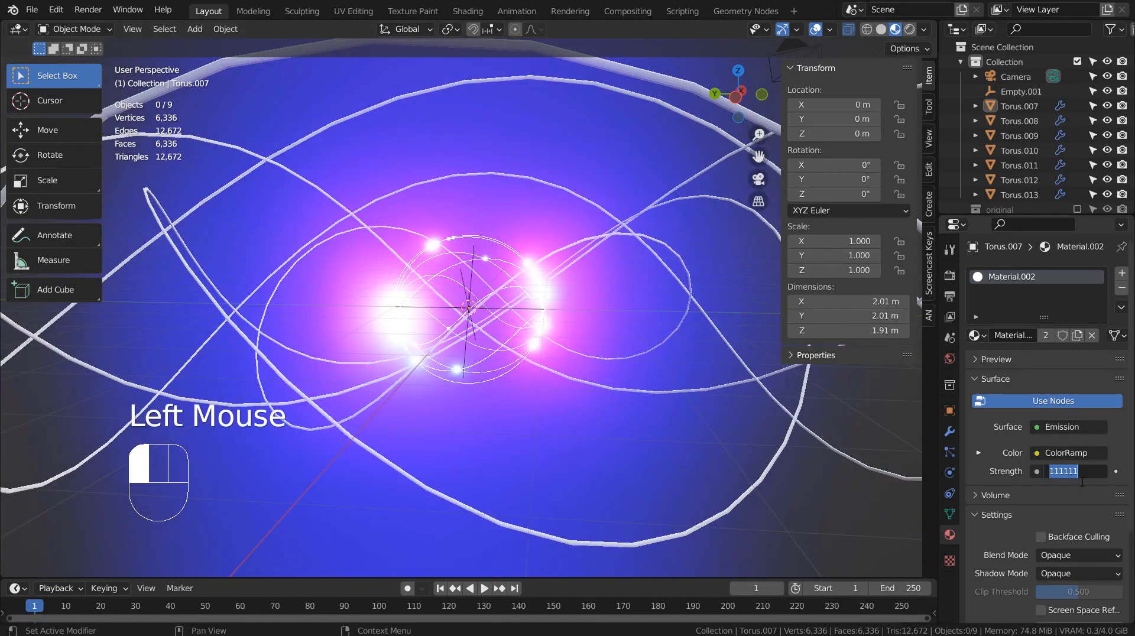
click(598, 453)
middle_drag(598, 453, 690, 404)
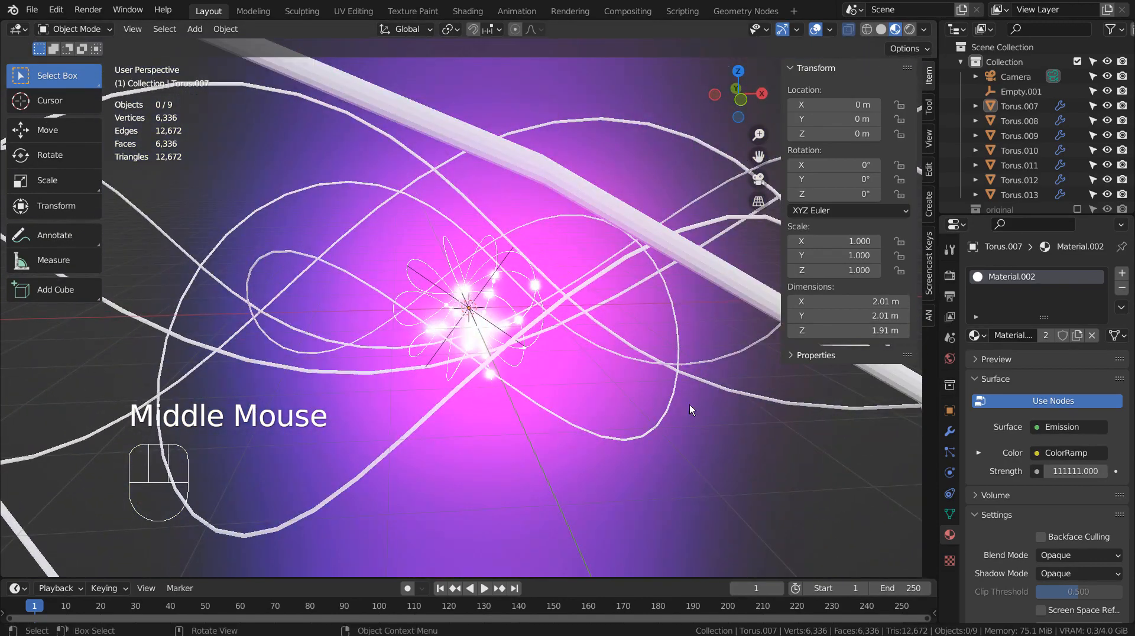
- Hide Empty.001 in the viewport, and assign Material.001 to the smallest single ring around the central rings
click(1108, 91)
middle_drag(533, 355, 581, 402)
click(582, 402)
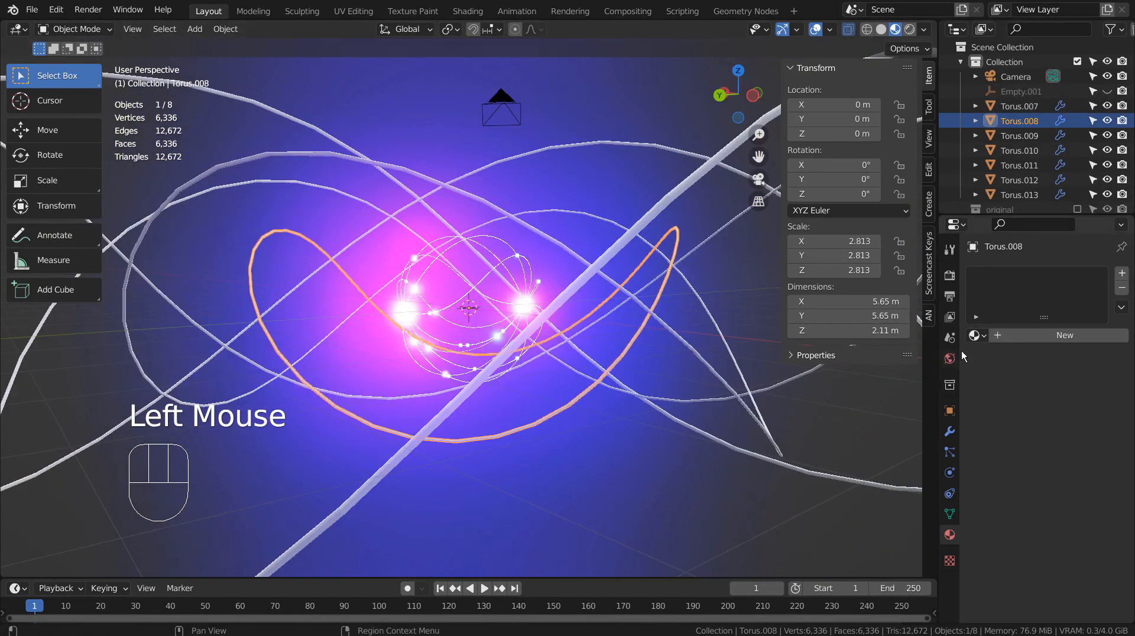
click(975, 335)
click(842, 364)
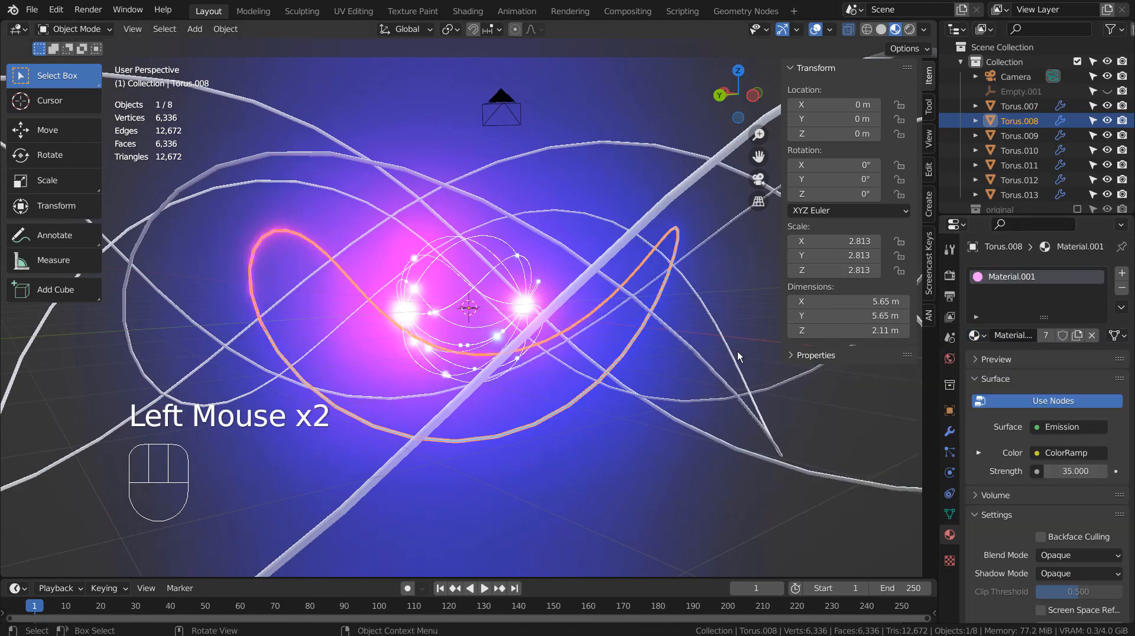
- Select all the single outer rings and copy Material.001 from the smallest one to the rest of the selection
scroll(738, 352, down, 4)
middle_drag(740, 353, 604, 355)
key(b)
drag(547, 238, 732, 491)
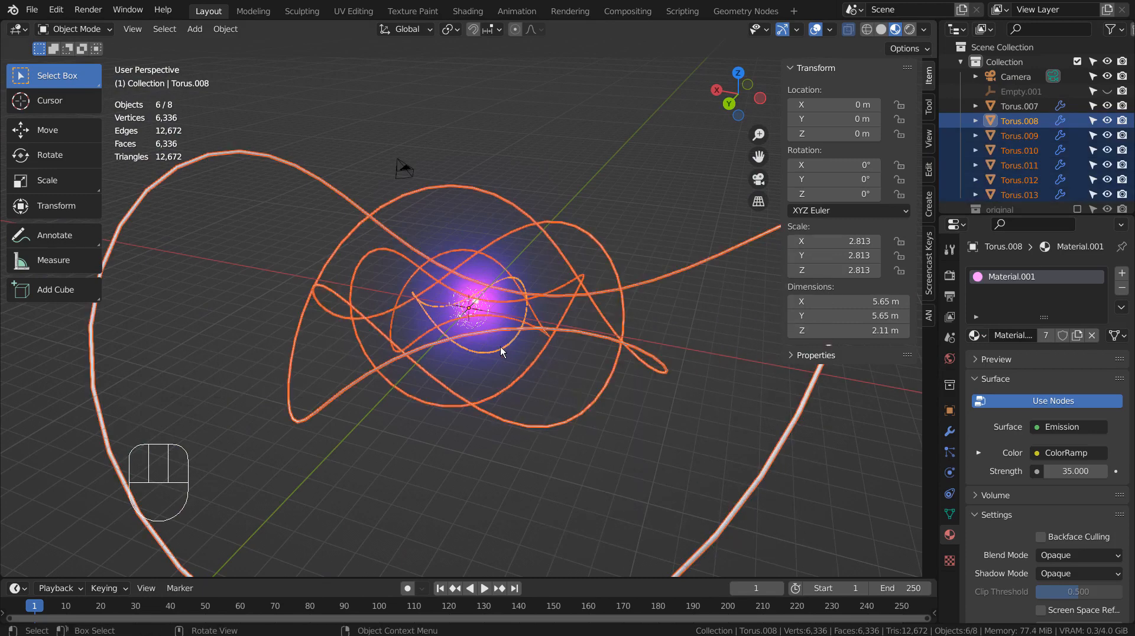
click(1122, 307)
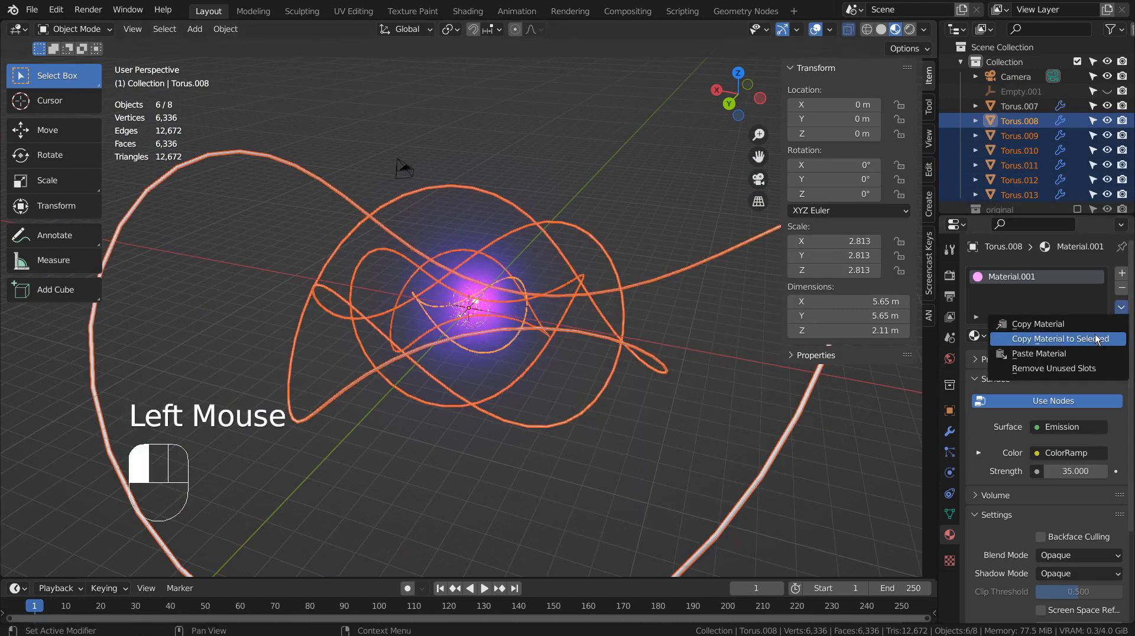
click(1095, 340)
- Deselect the rings and hide the viewport's transform sidebar for a clear close view of the glowing scene
click(708, 448)
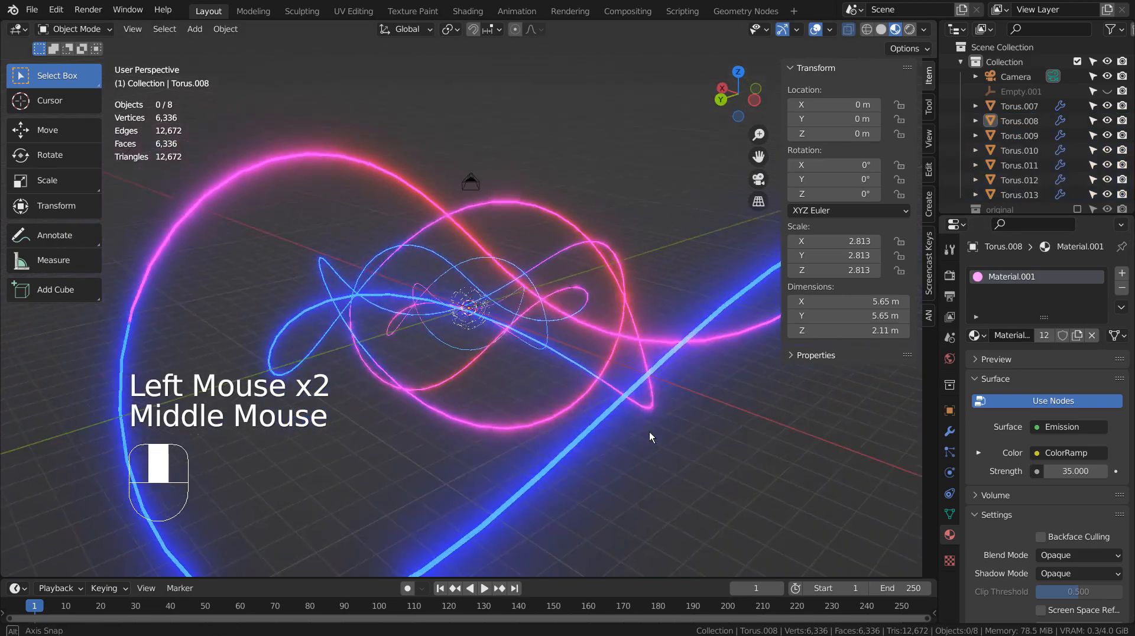
scroll(509, 396, up, 6)
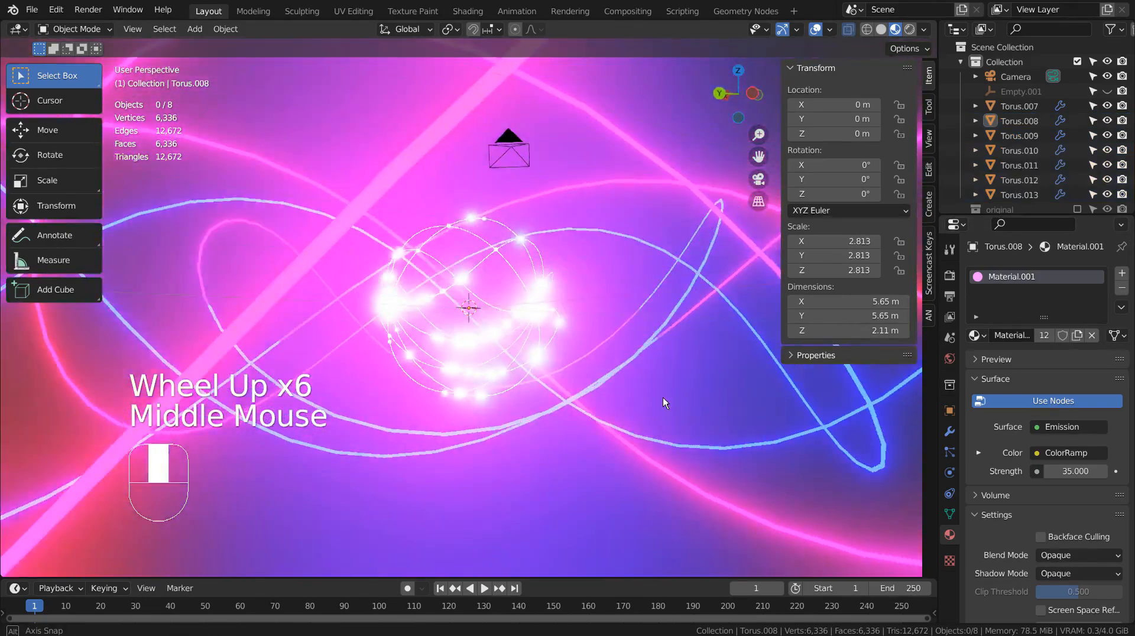
key(n)
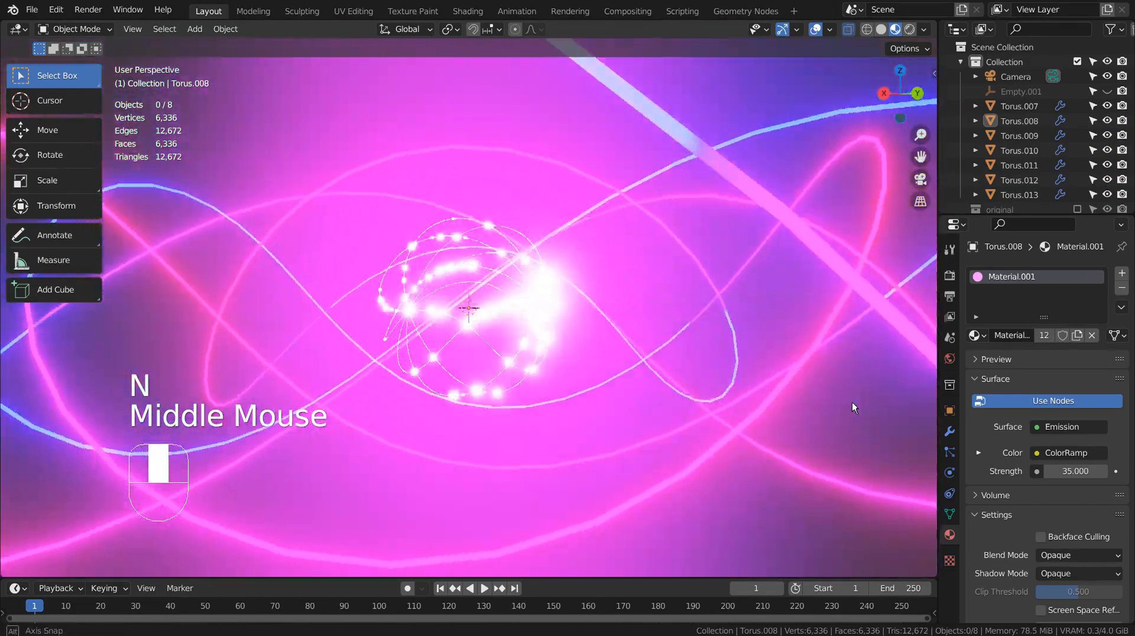